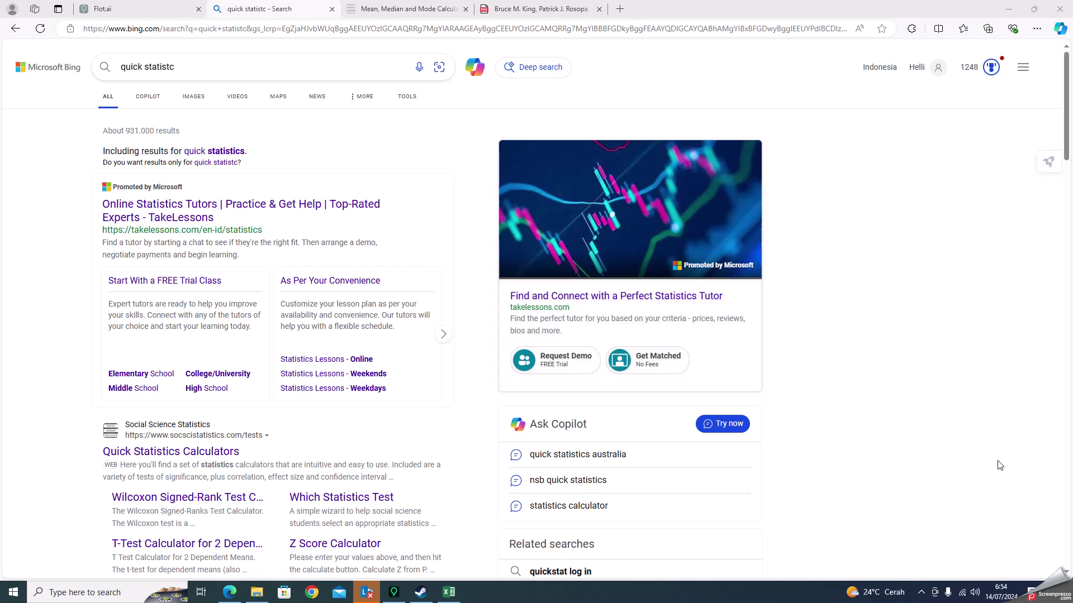
# Search the web for "quick statistics" and open the Quick Statistics Calculators page from Social Science Statistics
pyautogui.scroll(-5, 999, 465)
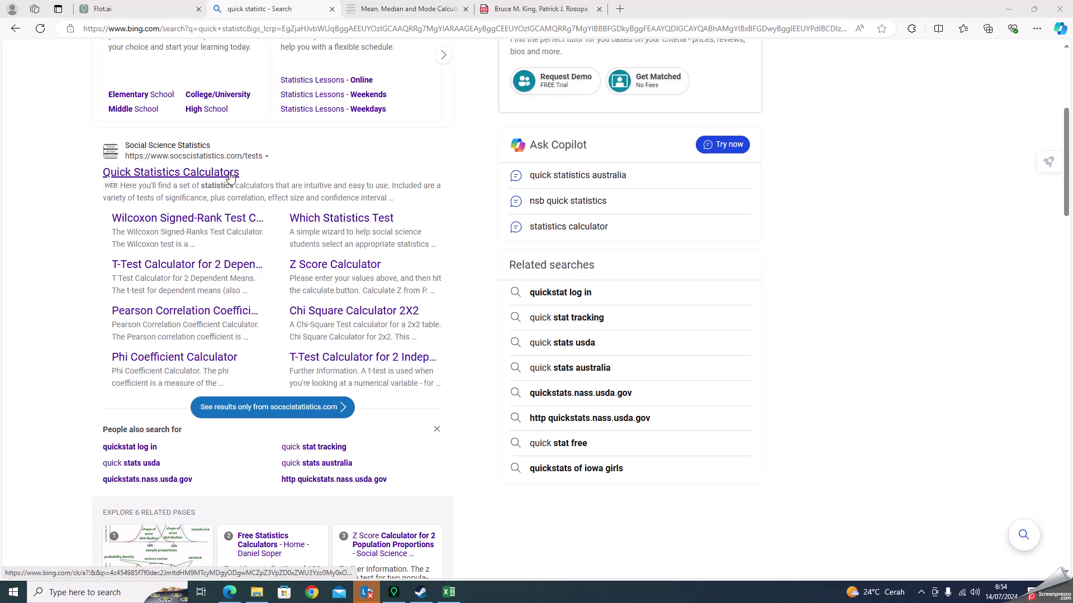
pyautogui.scroll(5, 36, 327)
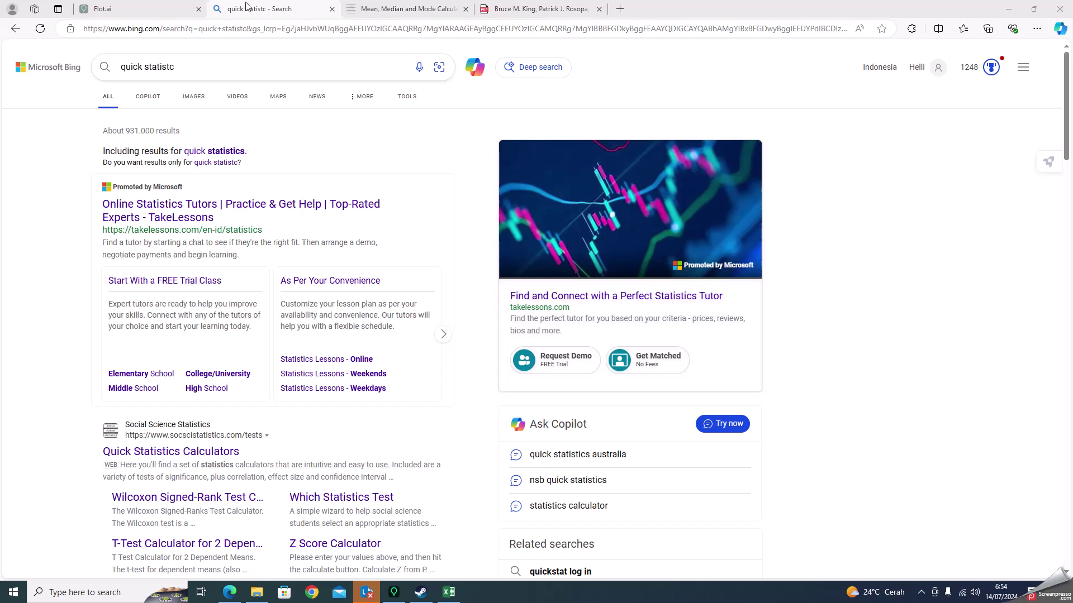
pyautogui.click(230, 67)
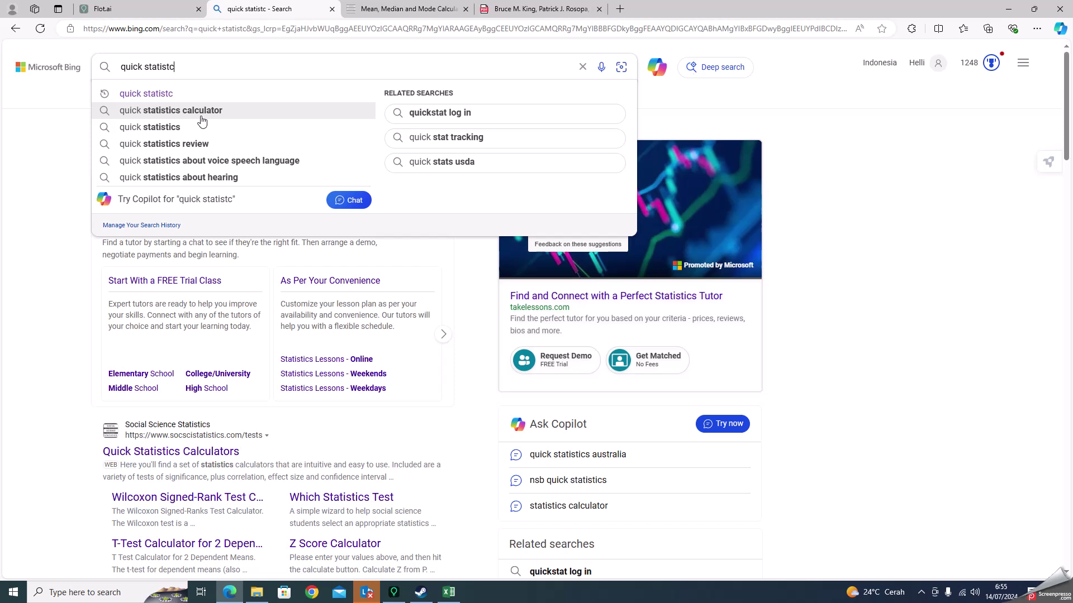
pyautogui.click(160, 129)
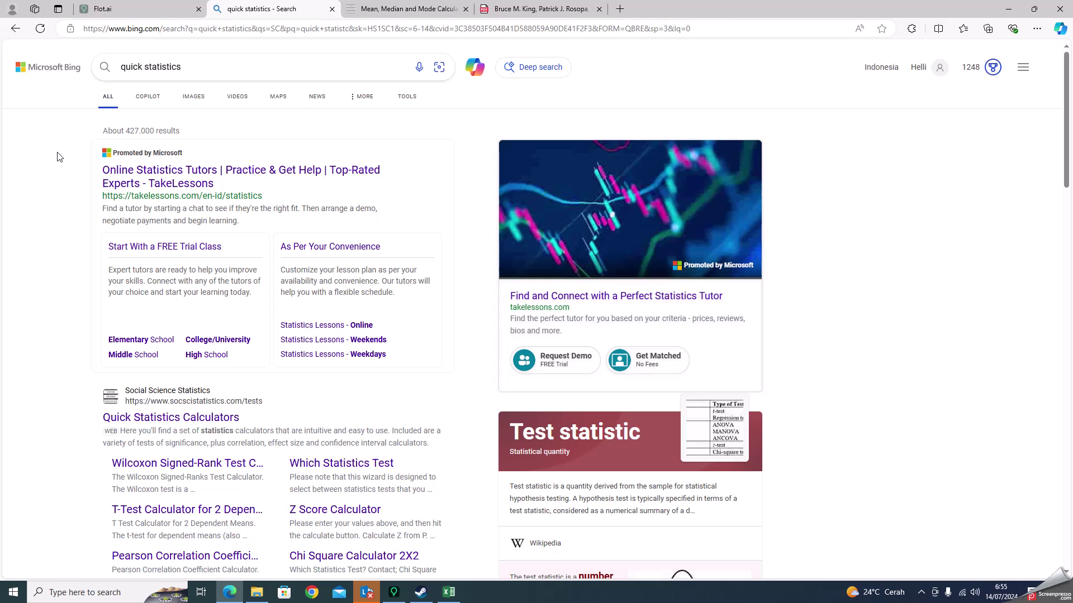
pyautogui.scroll(-4, 70, 159)
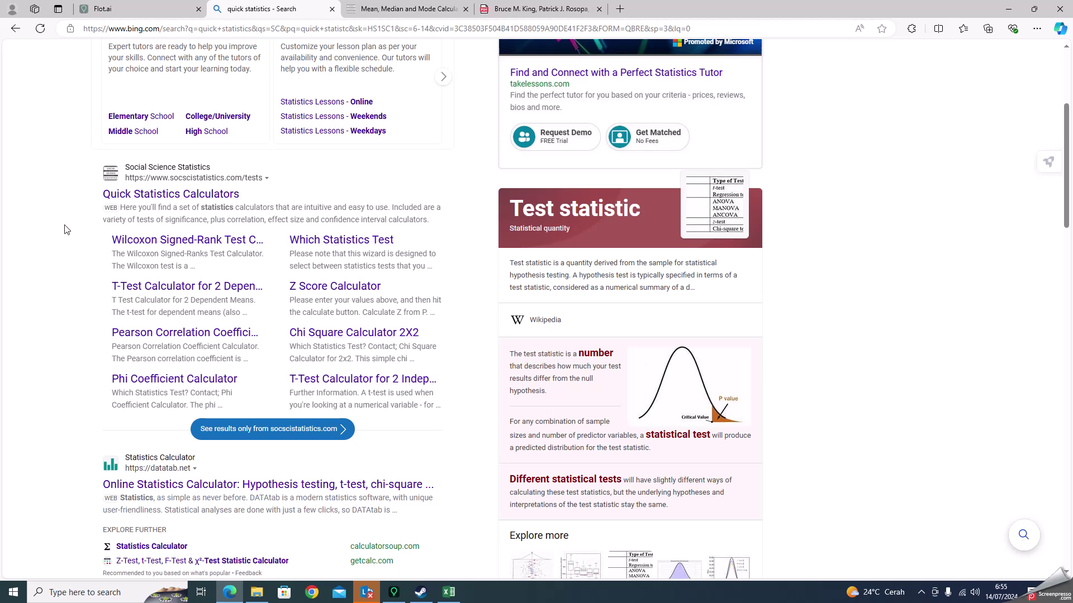
pyautogui.click(143, 194)
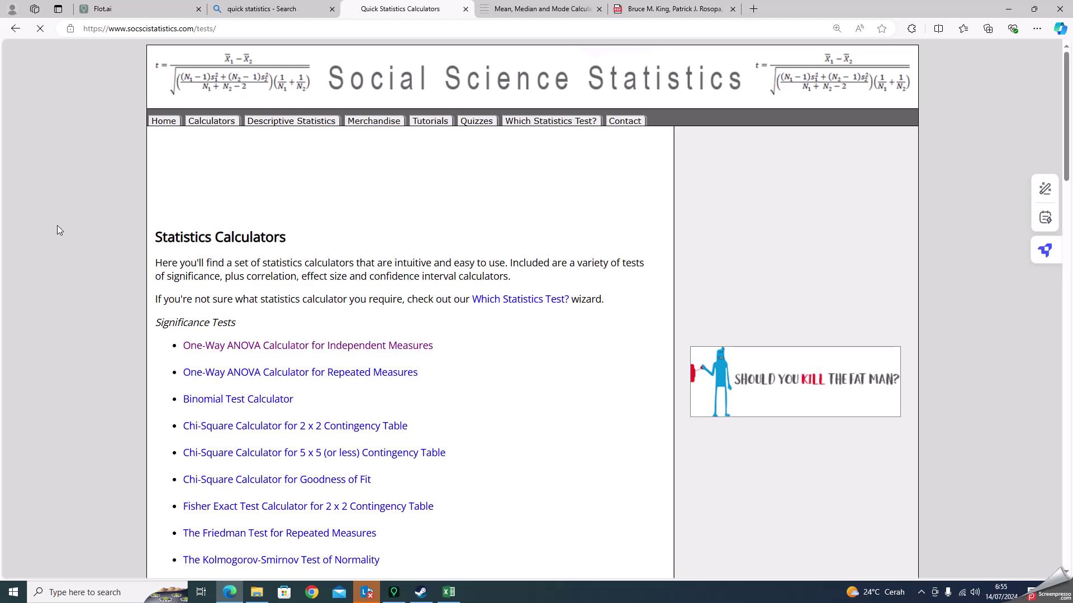
# Look through the full list of statistics calculators, from the significance tests down to the utilities
pyautogui.scroll(-5, 244, 246)
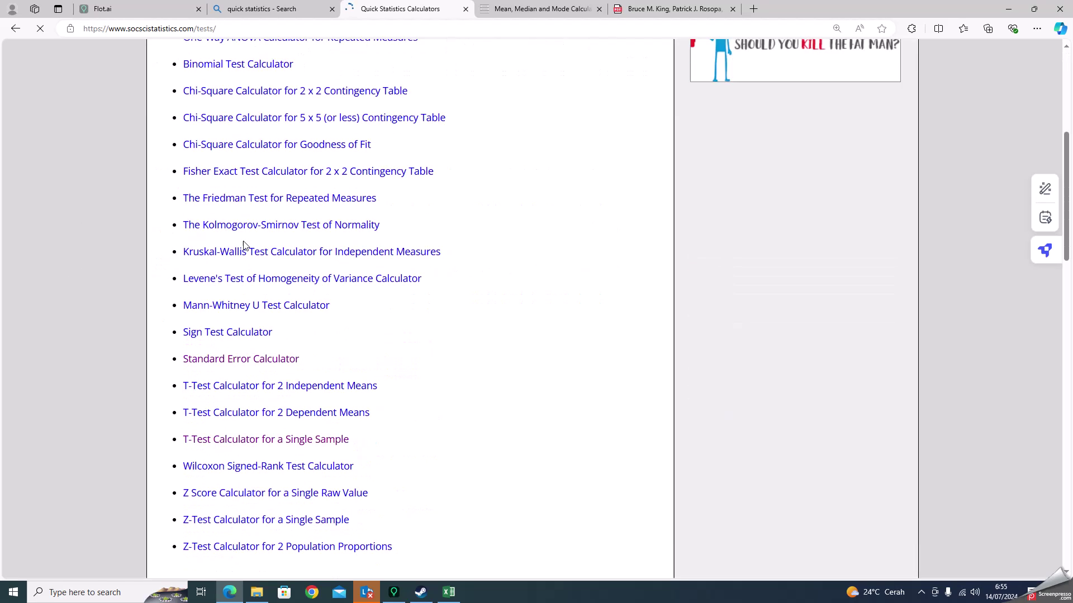
pyautogui.scroll(-13, 244, 246)
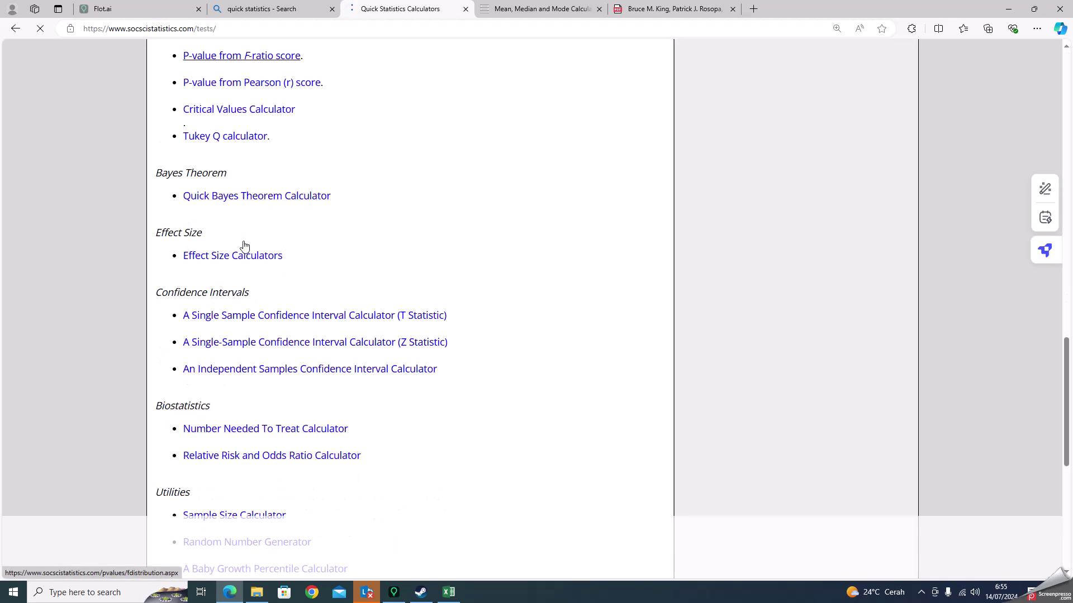
pyautogui.scroll(-7, 245, 245)
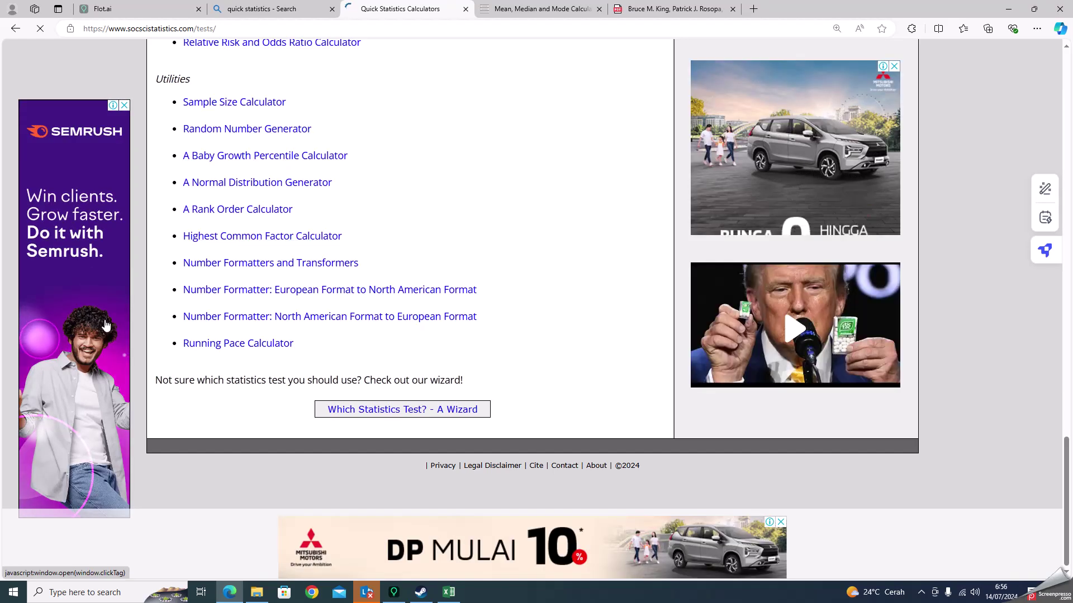
pyautogui.scroll(20, 315, 228)
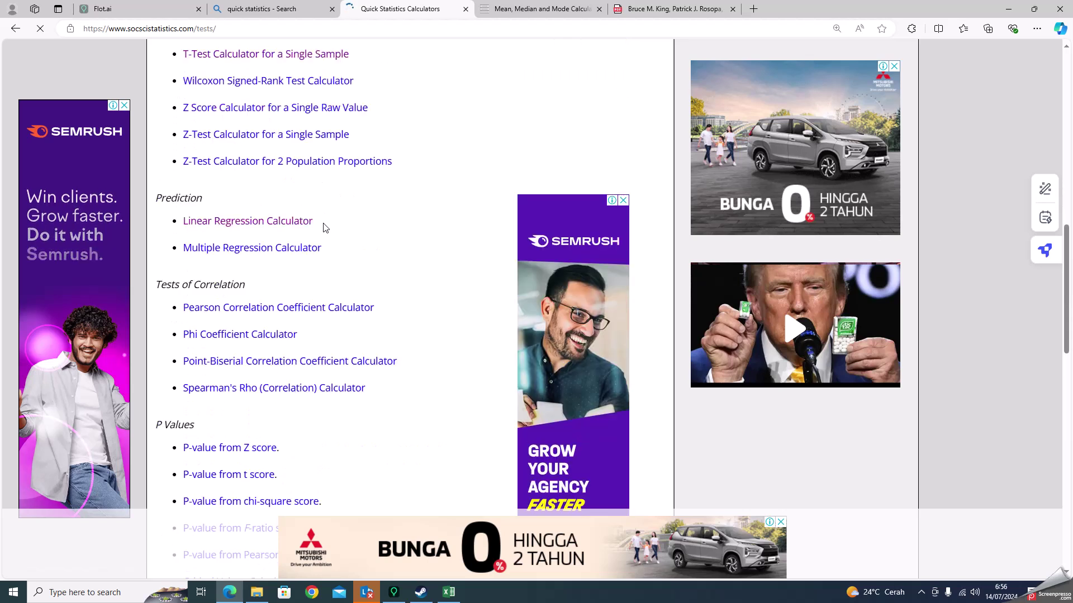
pyautogui.scroll(8, 324, 227)
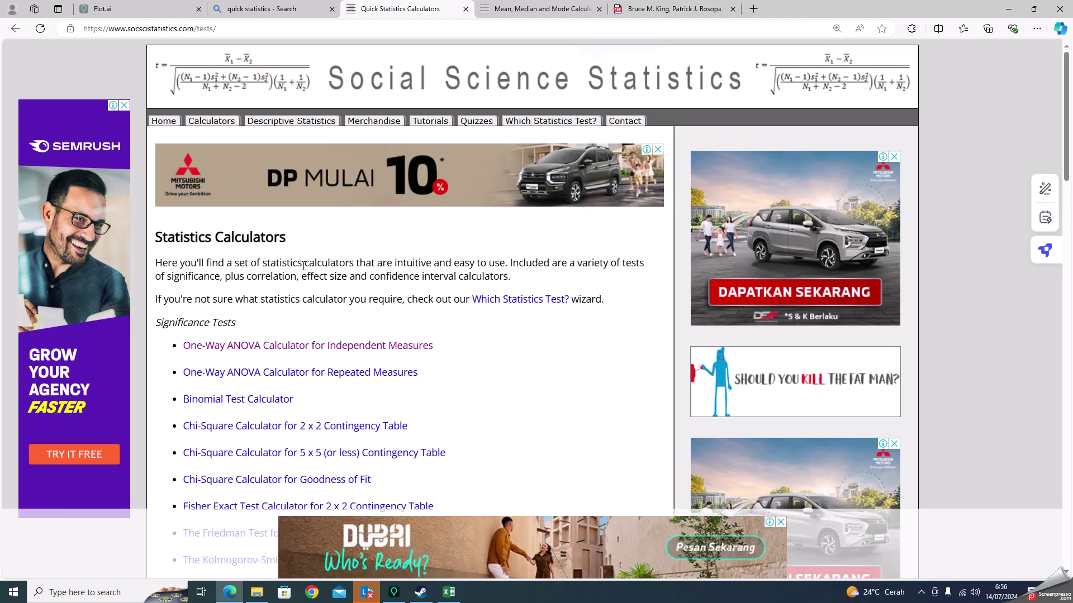
pyautogui.scroll(-20, 318, 294)
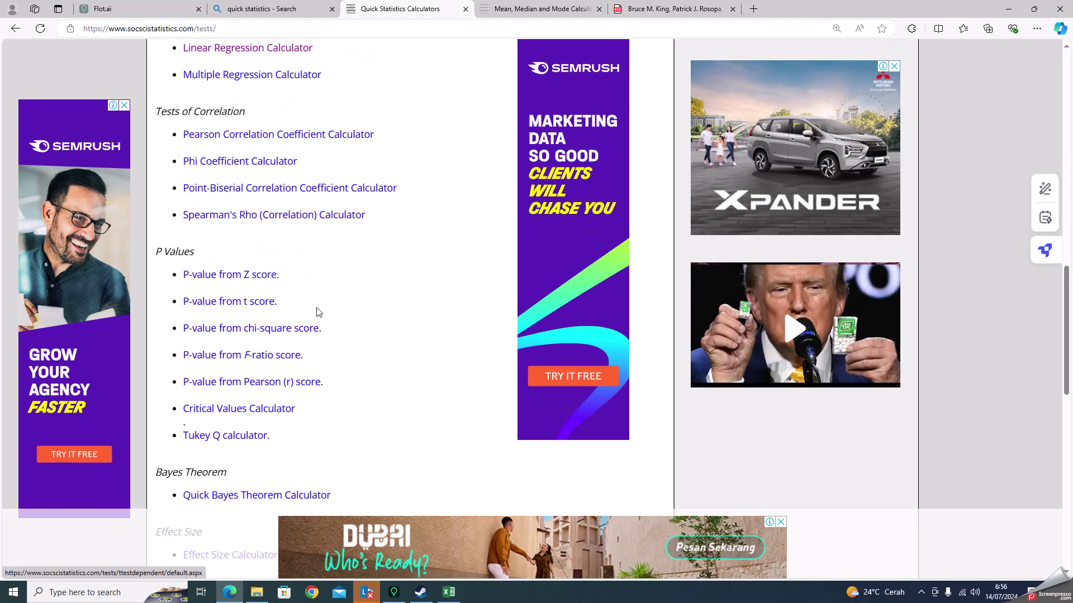
pyautogui.scroll(-5, 318, 312)
pyautogui.scroll(-2, 317, 311)
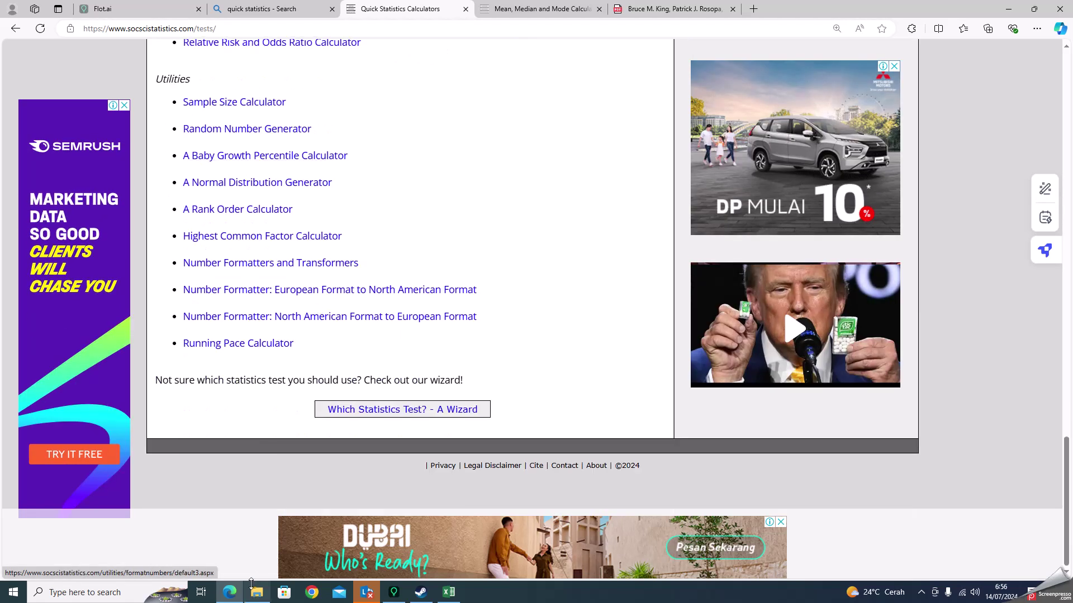
pyautogui.scroll(14, 269, 286)
pyautogui.scroll(15, 270, 286)
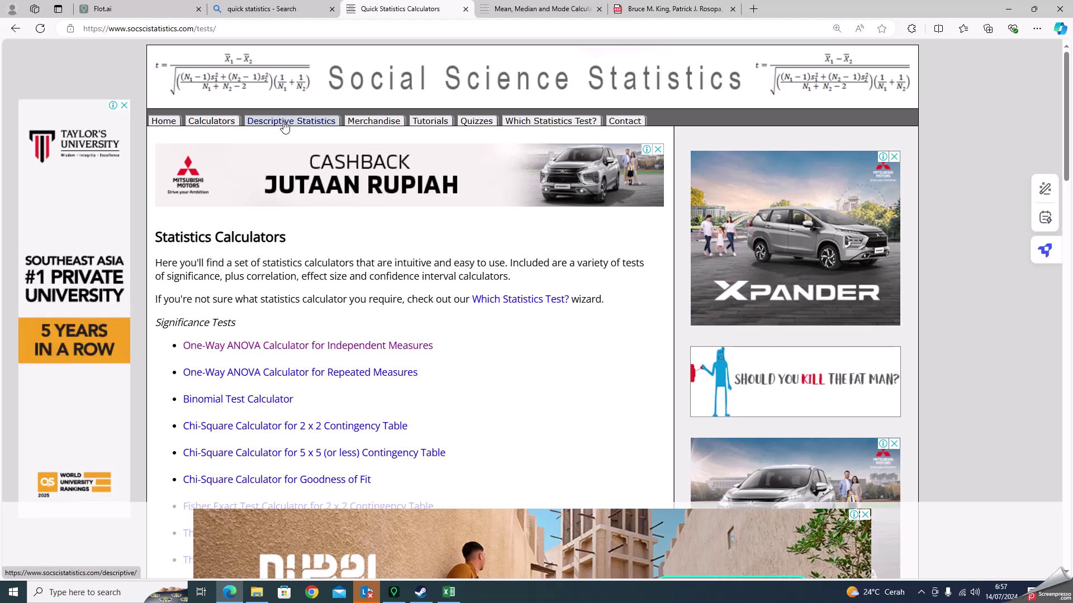
# Go to the site's descriptive statistics tools, dismissing the advertisement, and open the Frequency Distribution Calculator
pyautogui.click(284, 124)
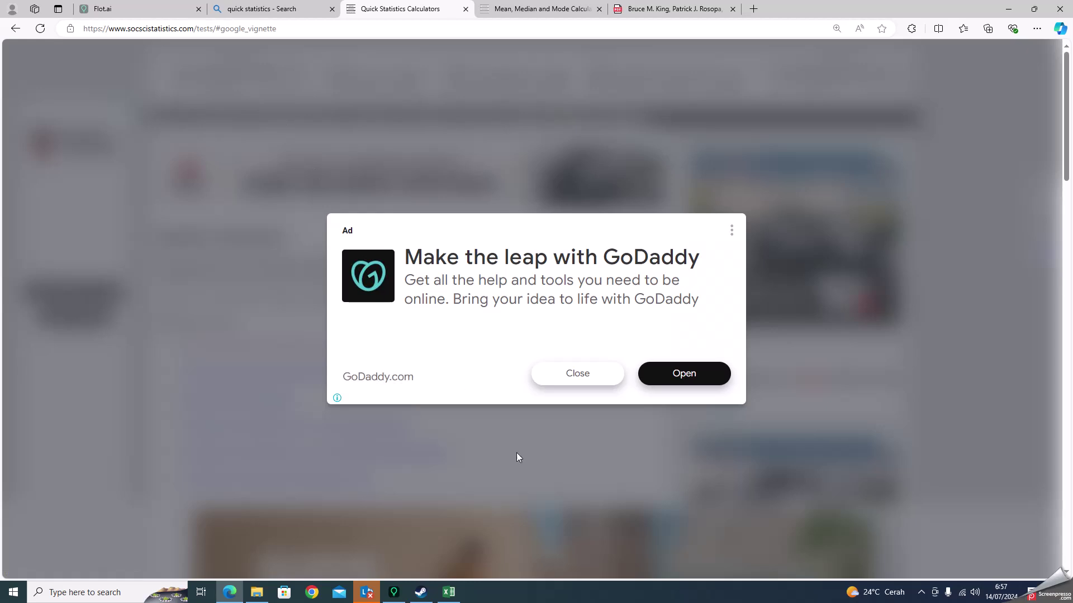
pyautogui.click(586, 375)
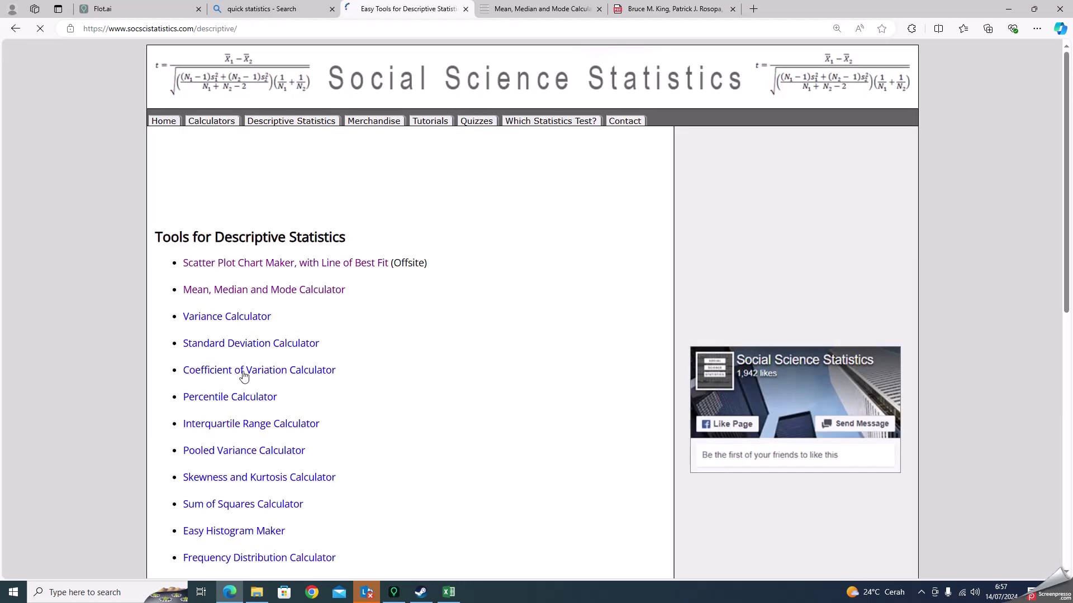
pyautogui.scroll(-3, 92, 356)
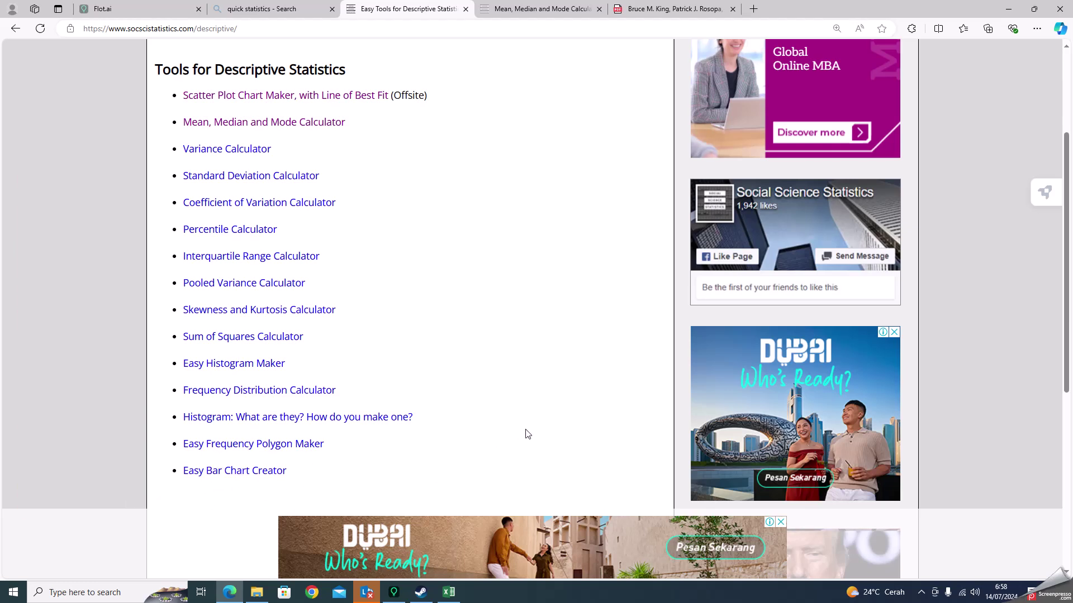
pyautogui.scroll(3, 528, 433)
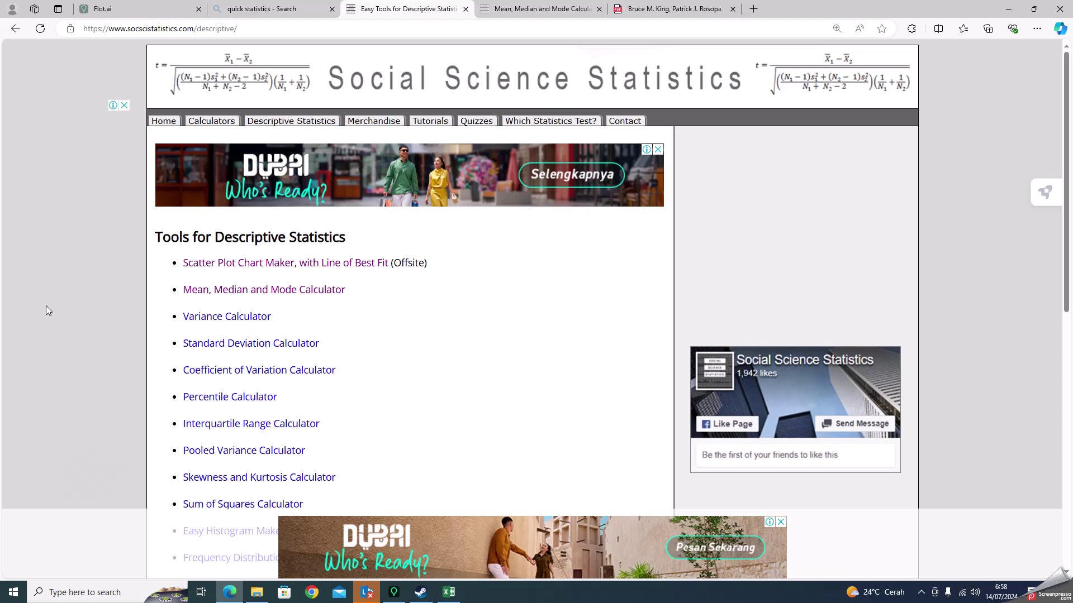
pyautogui.scroll(-5, 57, 299)
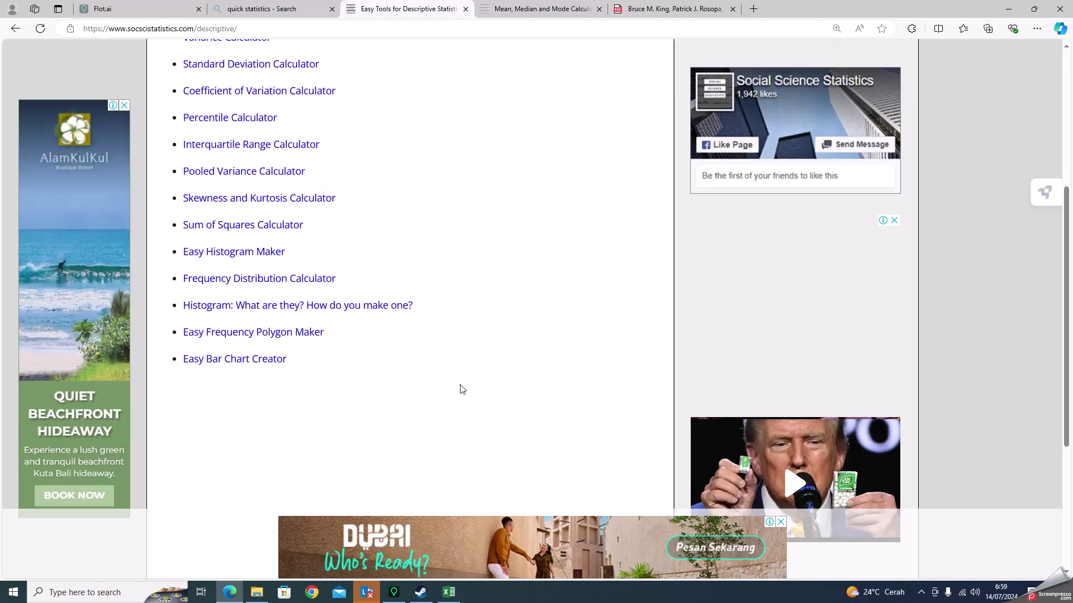
pyautogui.scroll(3, 462, 389)
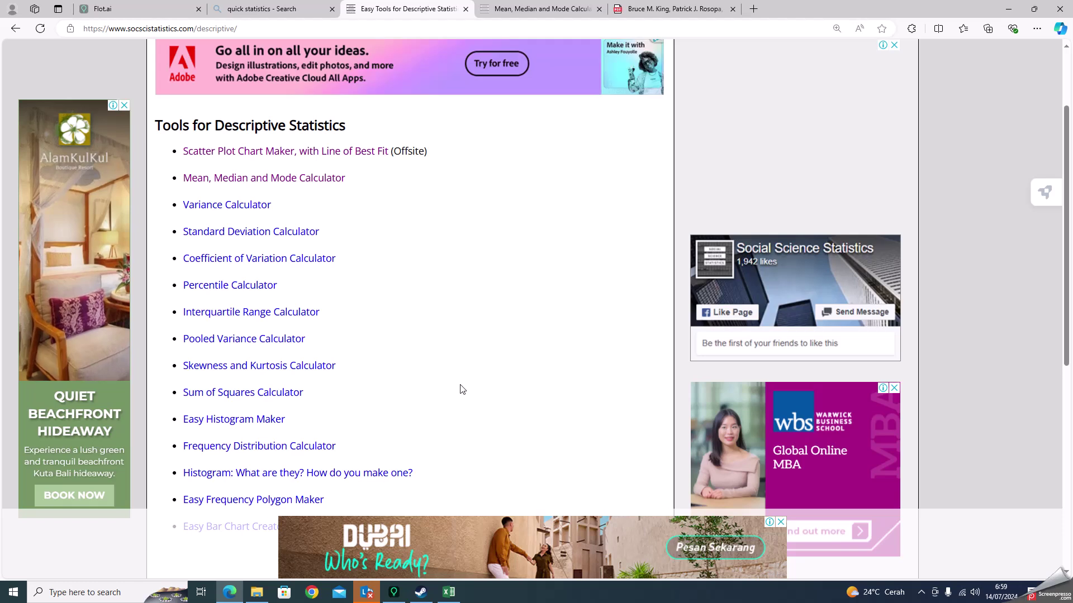
pyautogui.scroll(-2, 462, 390)
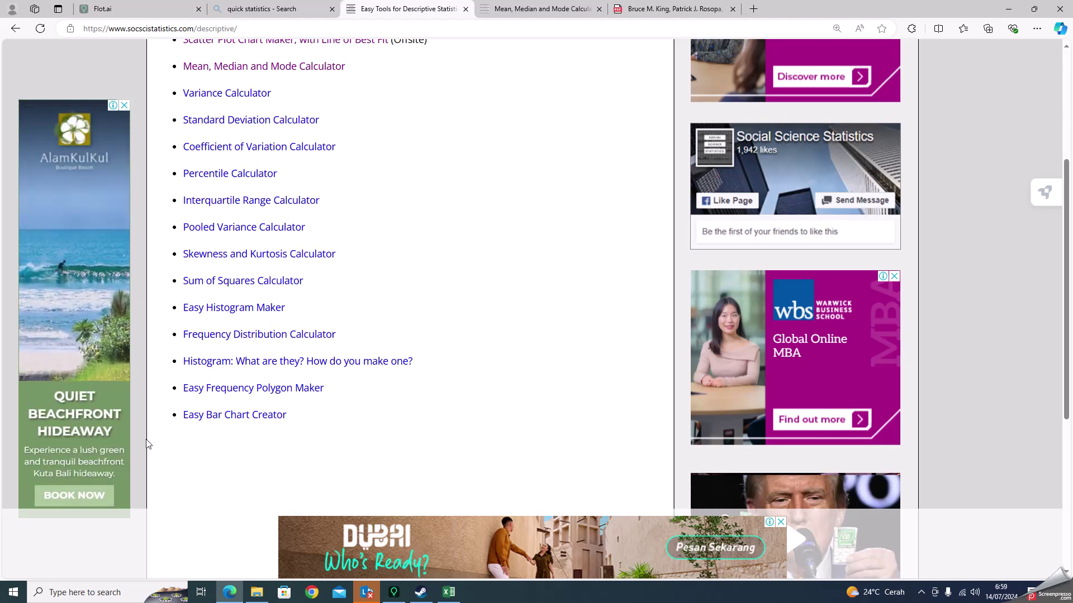
pyautogui.click(304, 341)
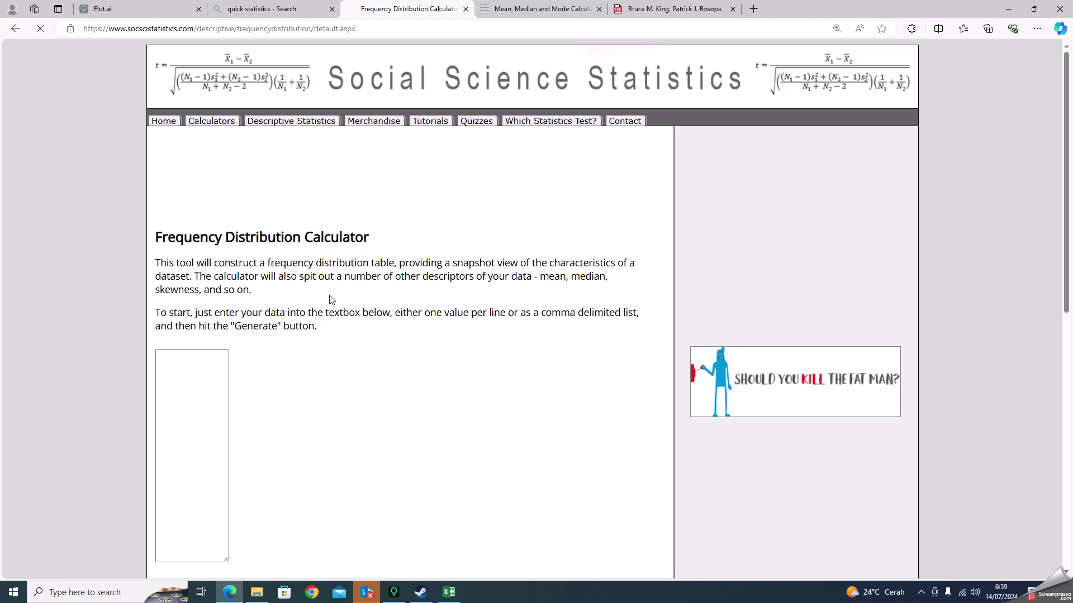
# Place the cursor in the empty data box of the Frequency Distribution Calculator
pyautogui.scroll(-4, 329, 301)
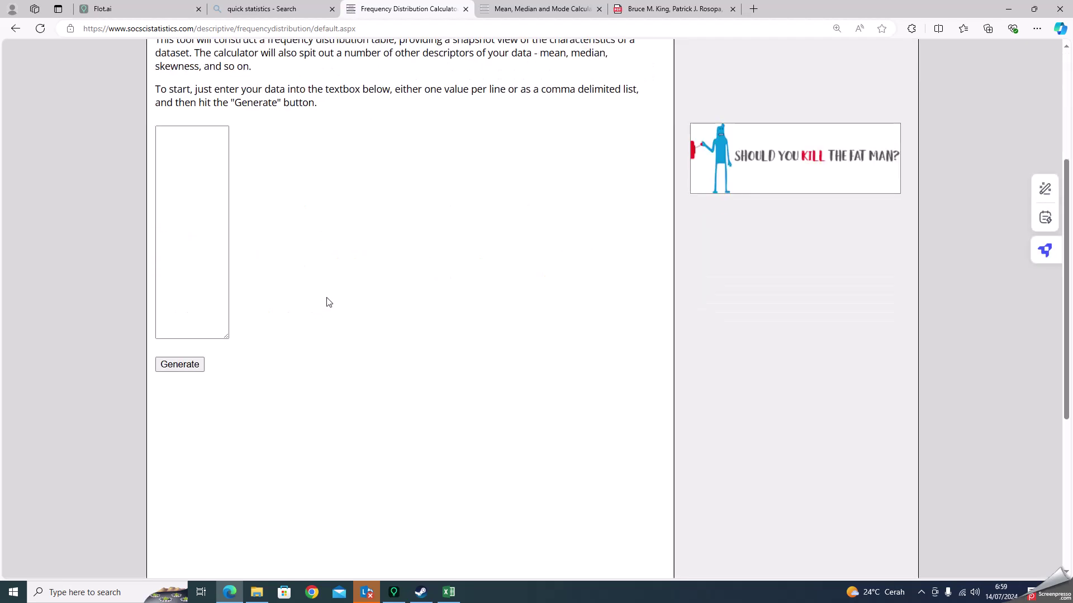
pyautogui.scroll(3, 329, 301)
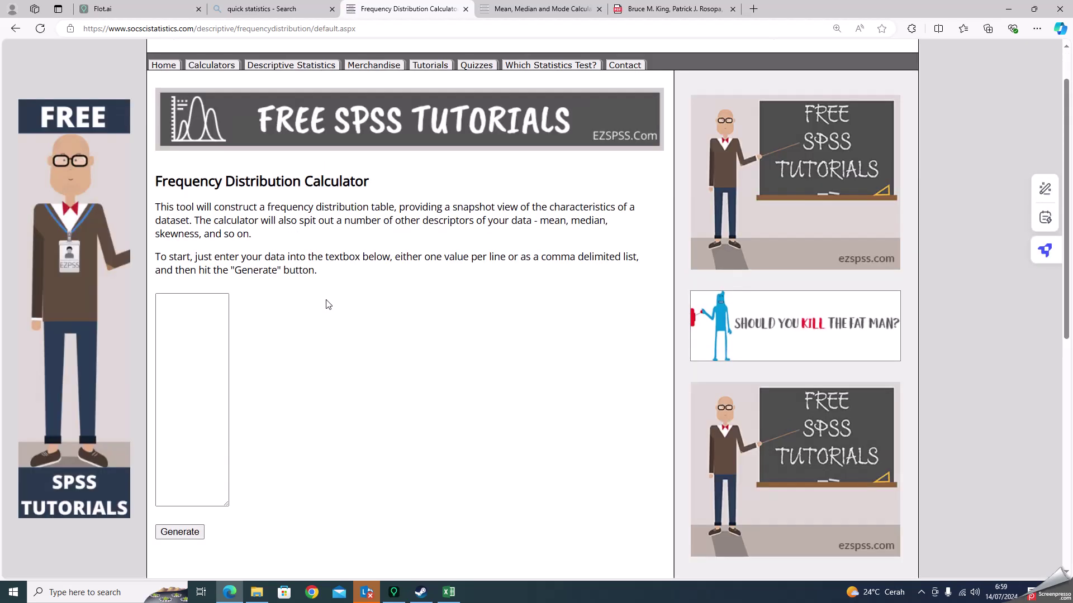
pyautogui.click(172, 306)
pyautogui.scroll(-2, 375, 431)
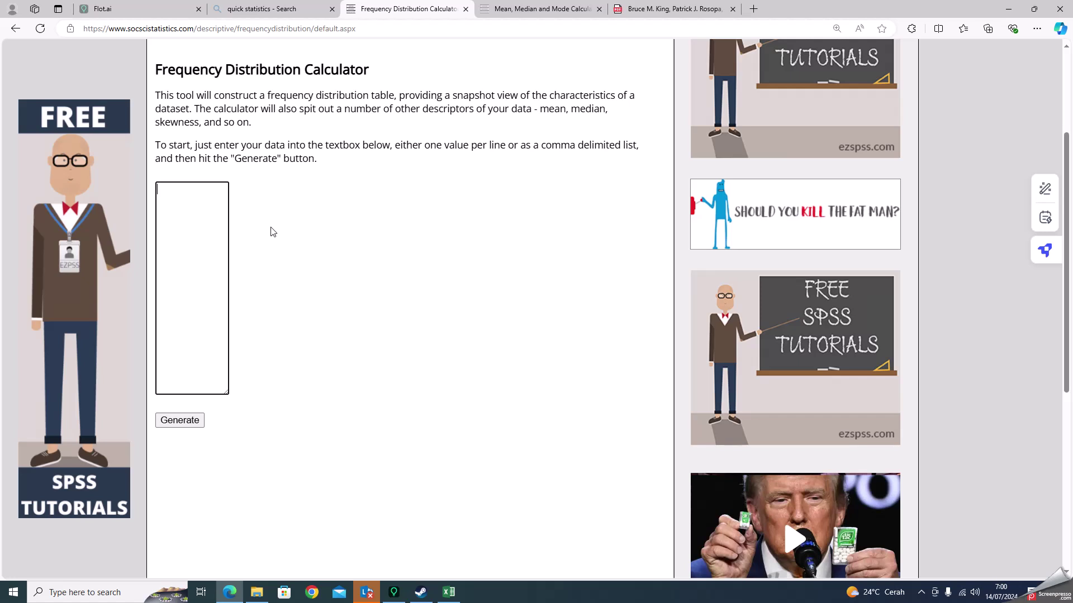
pyautogui.scroll(-4, 273, 232)
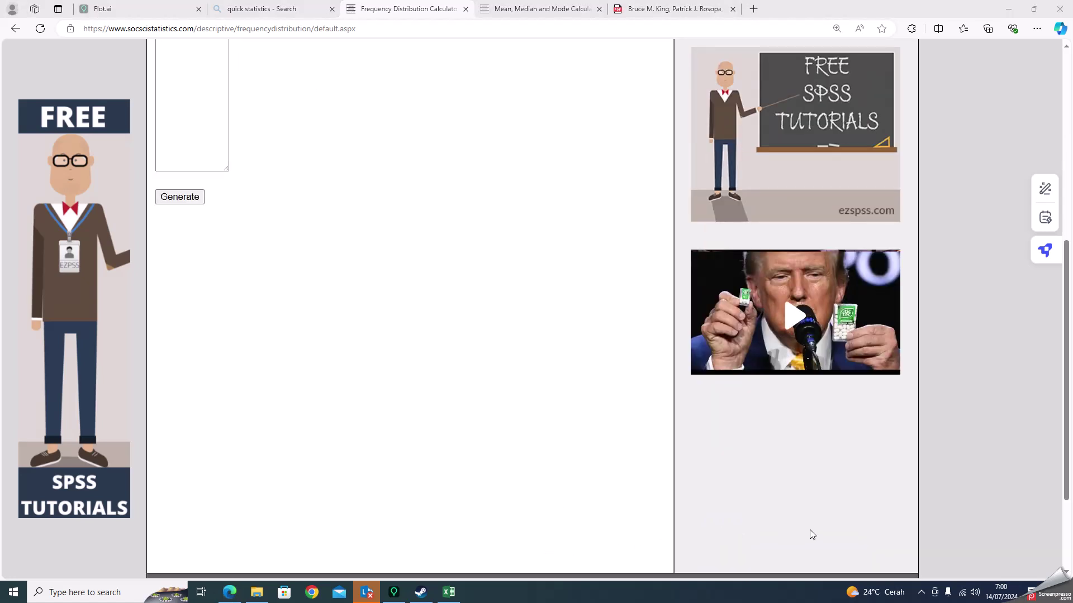
# Switch to the Excel workbook and review the copied score totals in column AS of the Skoring Keseluruhan sheet
pyautogui.click(452, 596)
pyautogui.scroll(9, 636, 398)
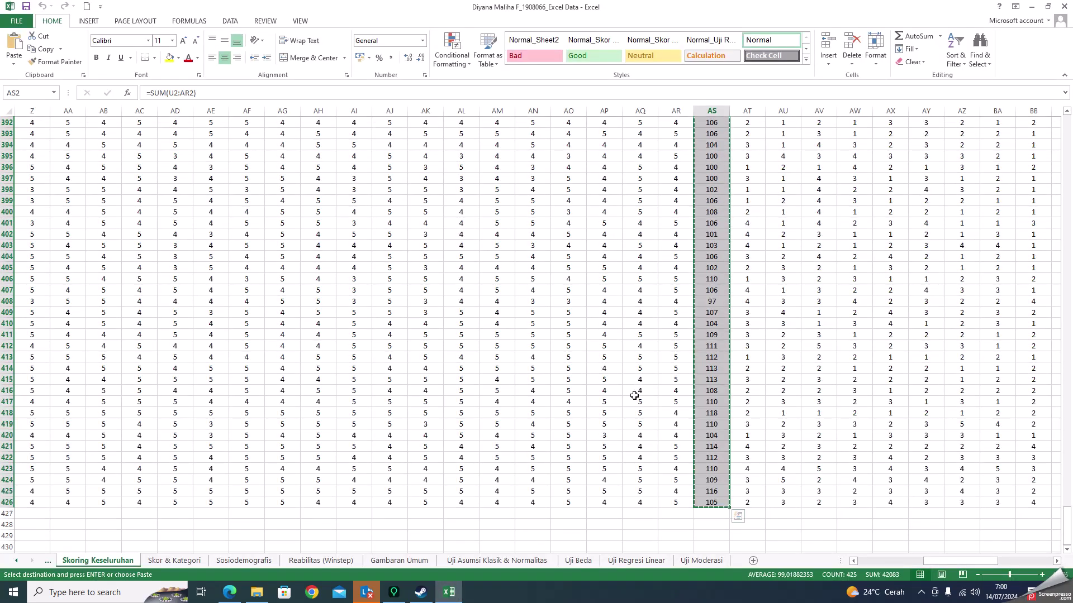
pyautogui.scroll(20, 634, 395)
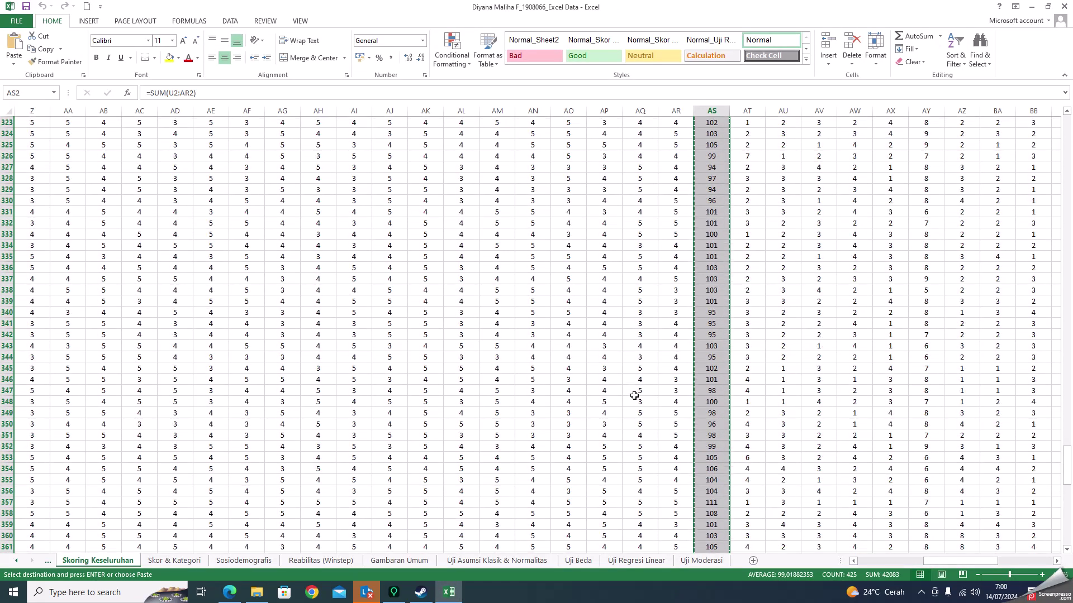
pyautogui.scroll(11, 634, 396)
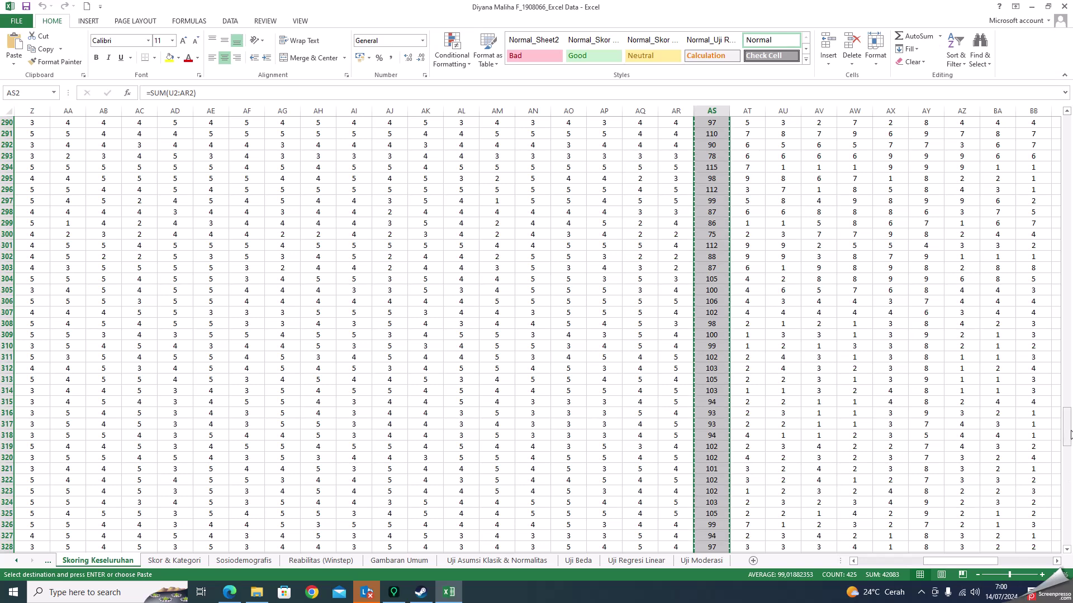
pyautogui.moveTo(1070, 434); pyautogui.dragTo(1066, 531)
pyautogui.scroll(-6, 889, 300)
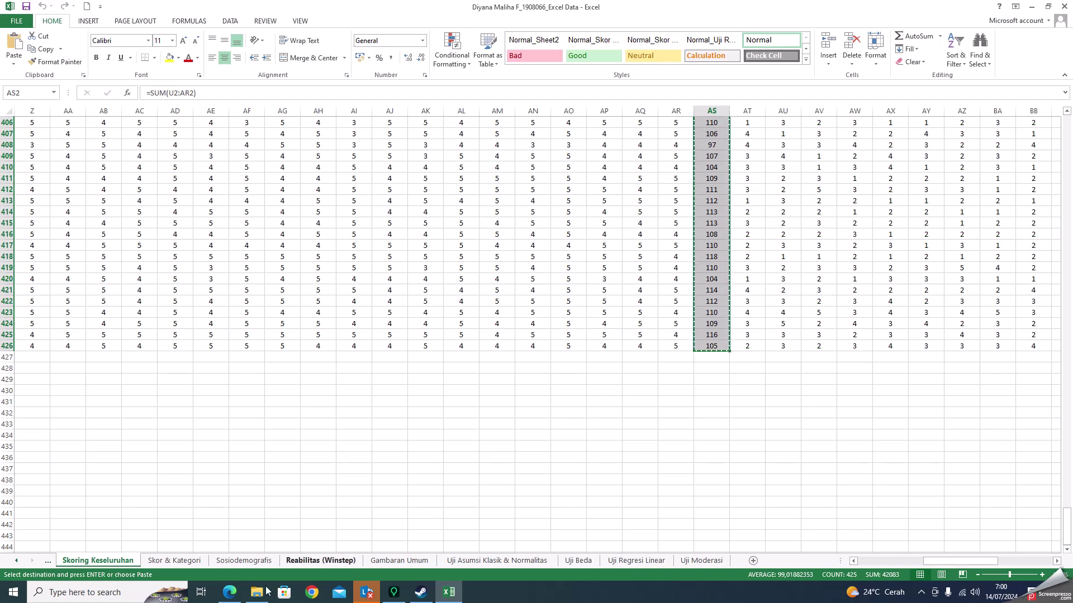
# Back in Edge, paste the copied column AS totals into the data box without the trailing blank line and generate the frequency distribution table
pyautogui.click(228, 592)
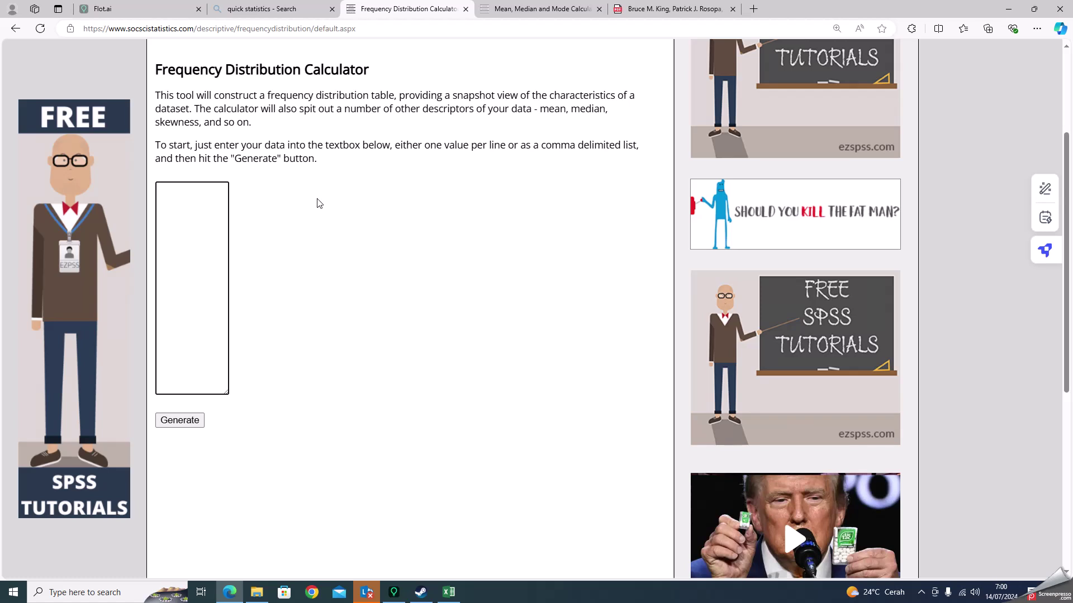
pyautogui.hotkey('ctrl', 'v')
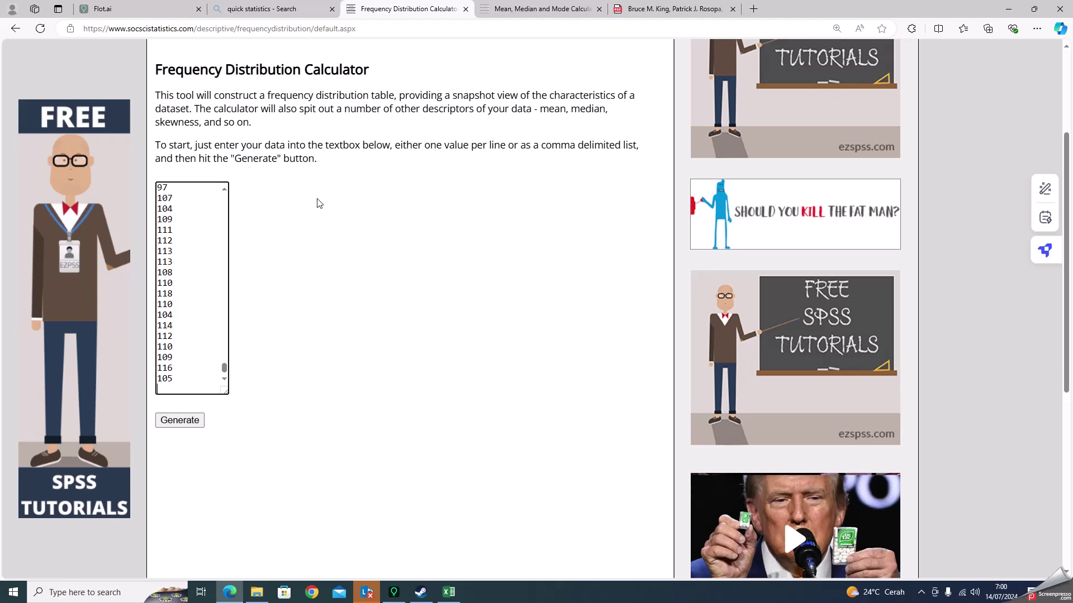
pyautogui.press('BackSpace')
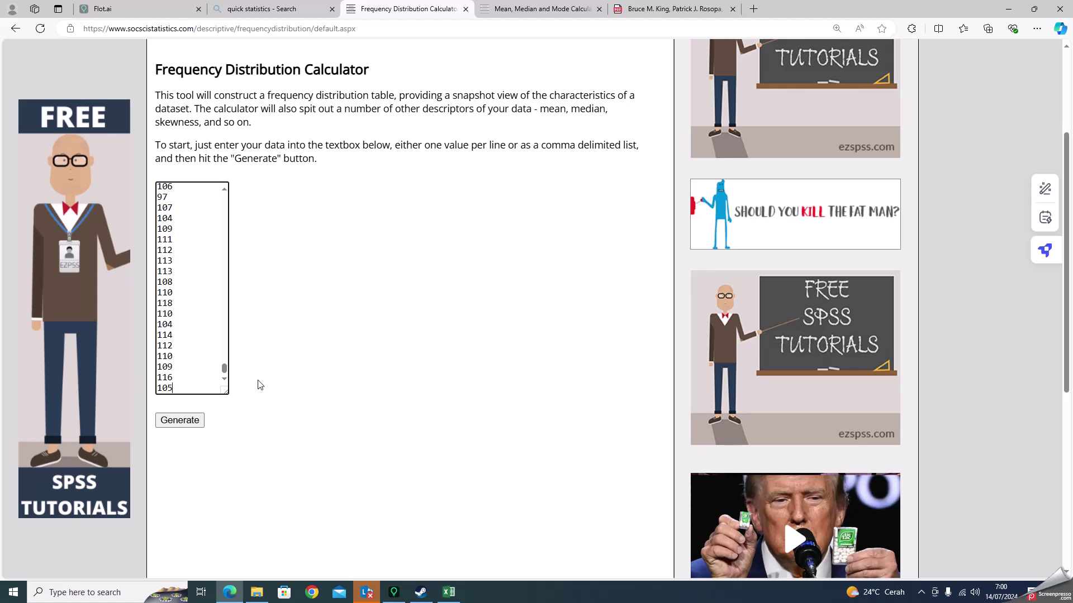
pyautogui.click(190, 424)
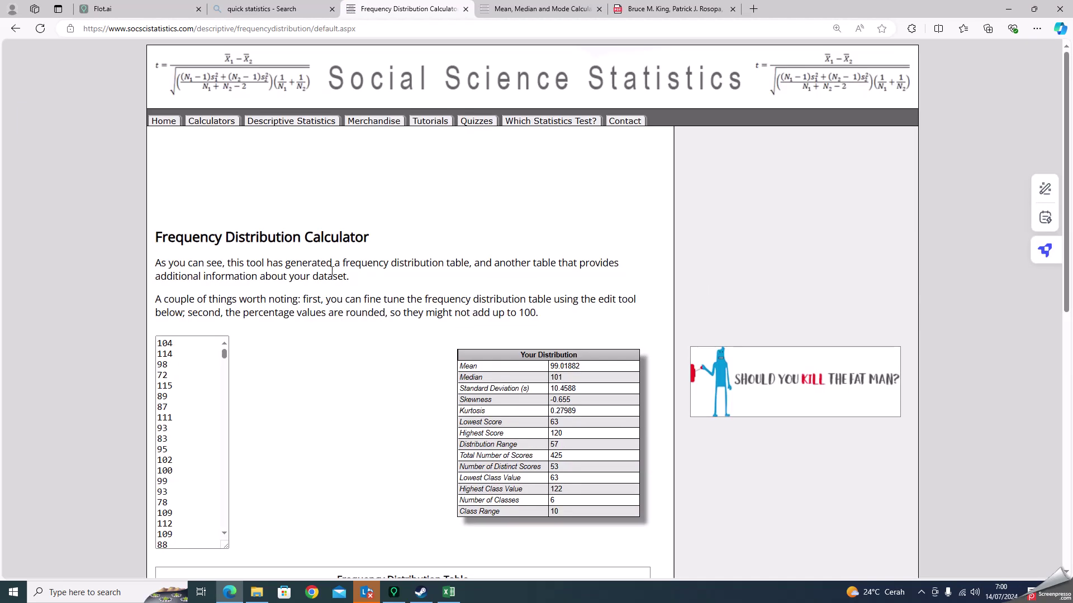
pyautogui.scroll(-5, 331, 271)
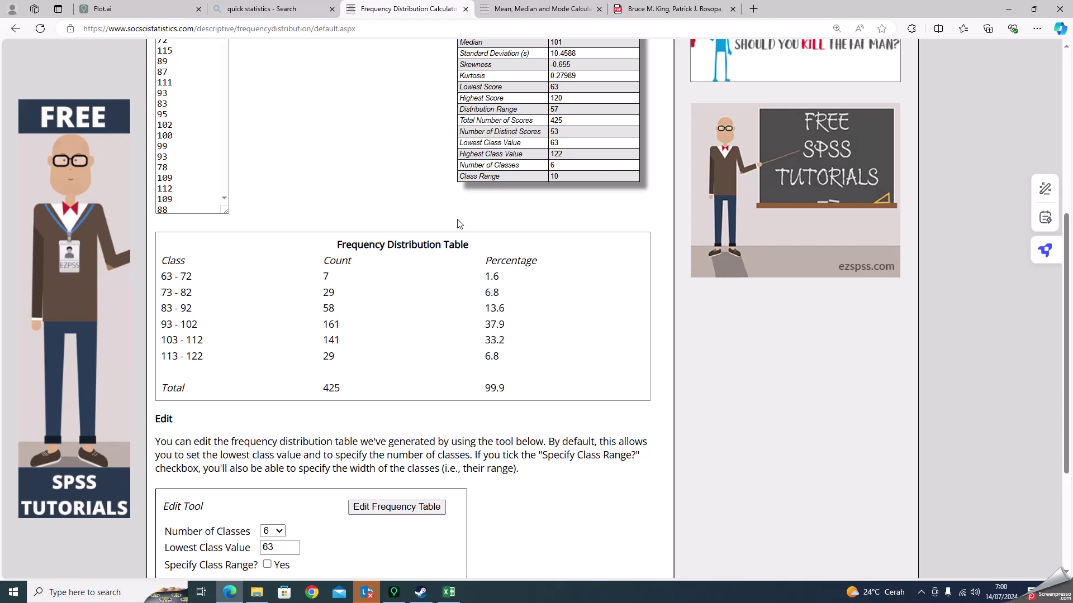
# Examine the Your Distribution summary beside the data box, focusing on the Lowest Score row
pyautogui.scroll(3, 371, 223)
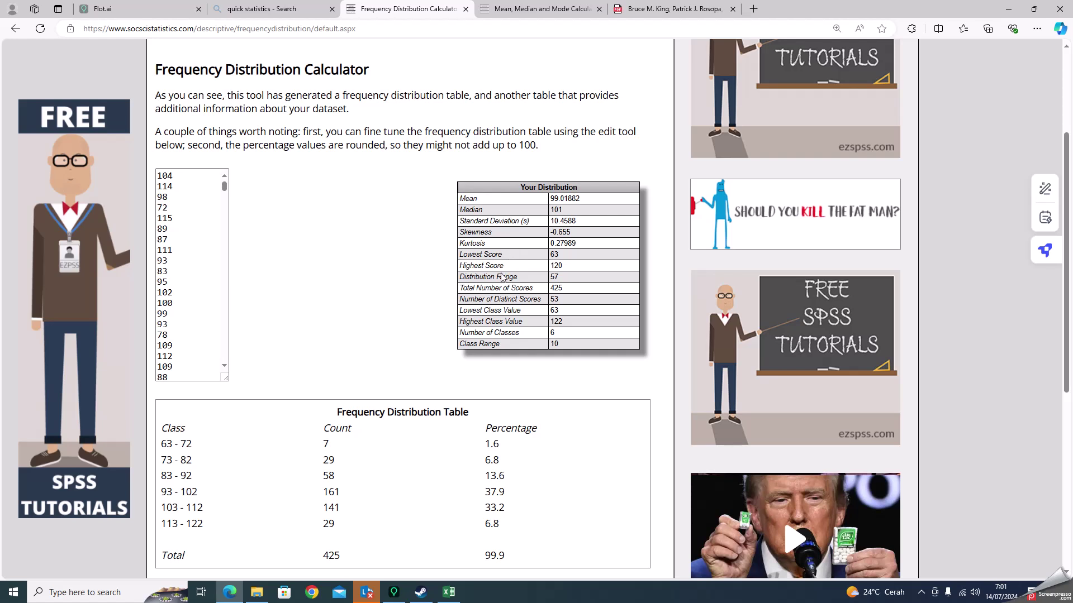
pyautogui.scroll(-5, 502, 276)
pyautogui.scroll(2, 502, 277)
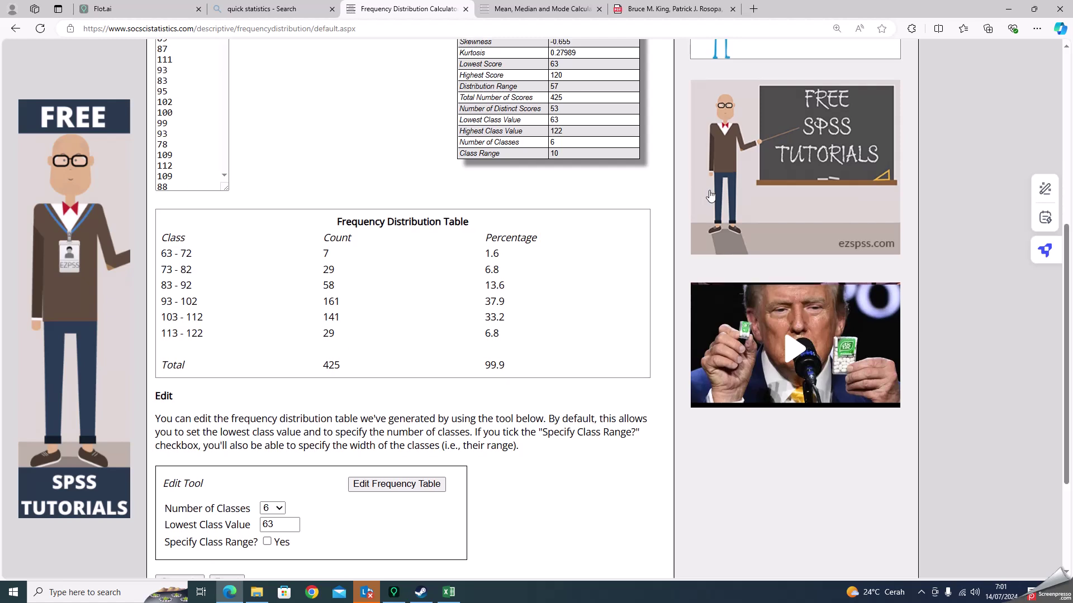
pyautogui.scroll(2, 503, 178)
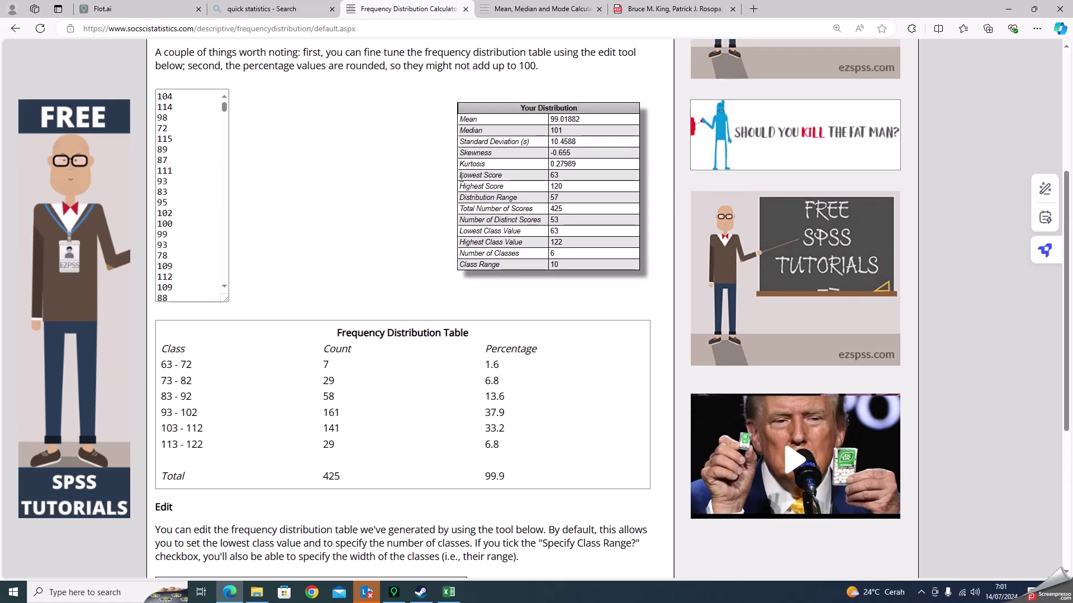
pyautogui.moveTo(479, 176); pyautogui.dragTo(565, 181)
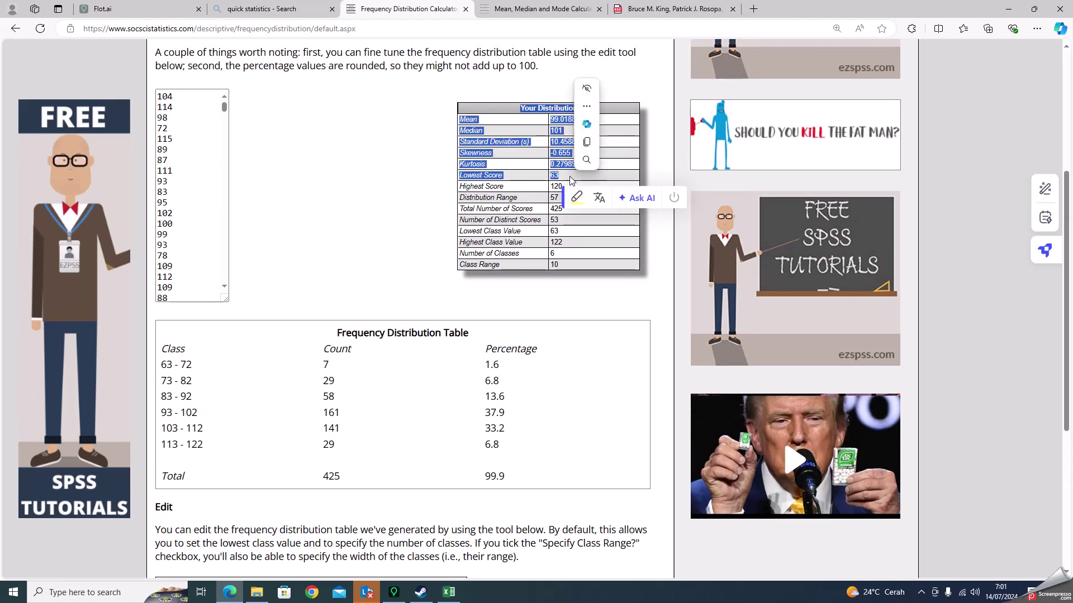
pyautogui.click(554, 175)
pyautogui.doubleClick(554, 175)
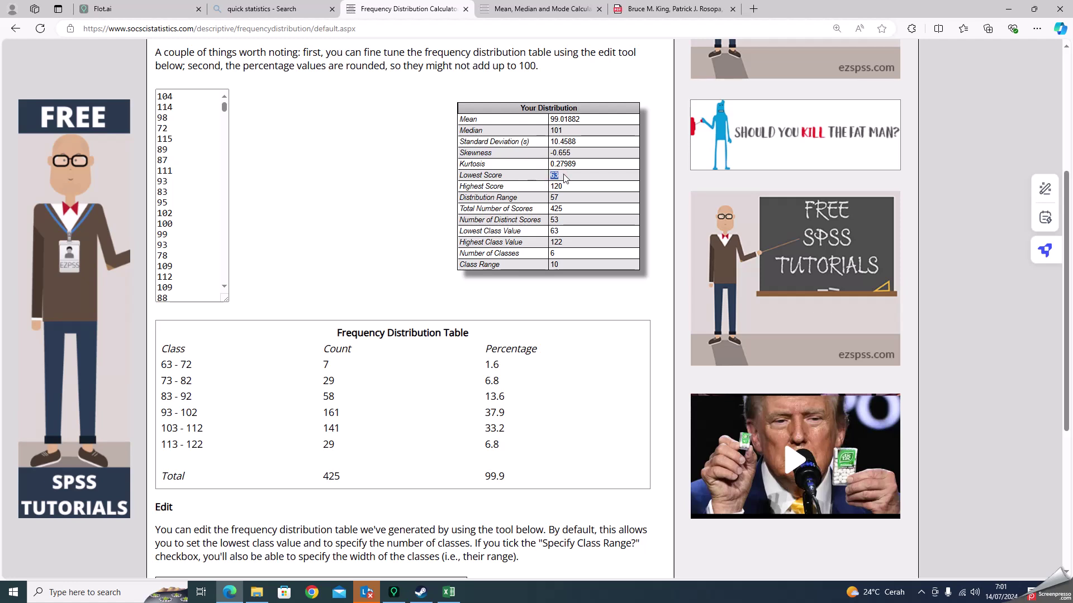
pyautogui.click(313, 258)
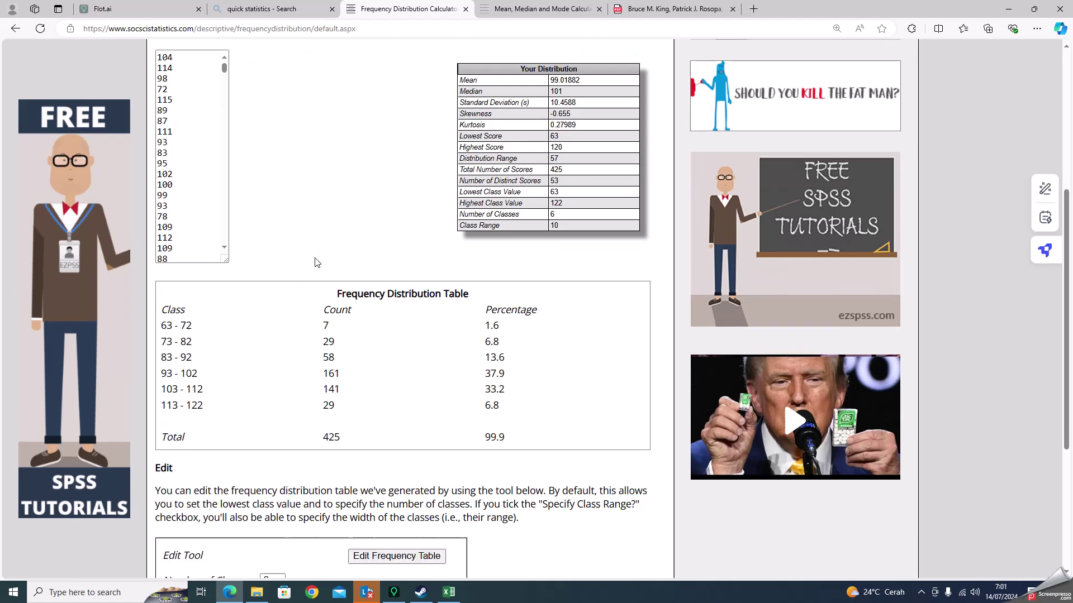
# Examine the Frequency Distribution Table, focusing on its Count and Class columns
pyautogui.scroll(-3, 313, 263)
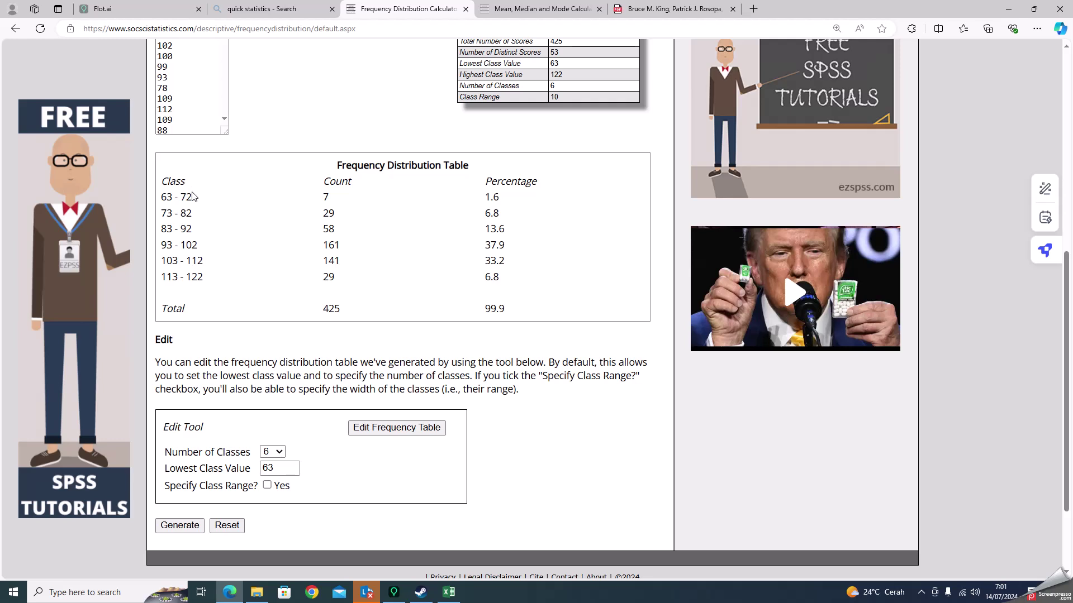
pyautogui.scroll(5, 594, 158)
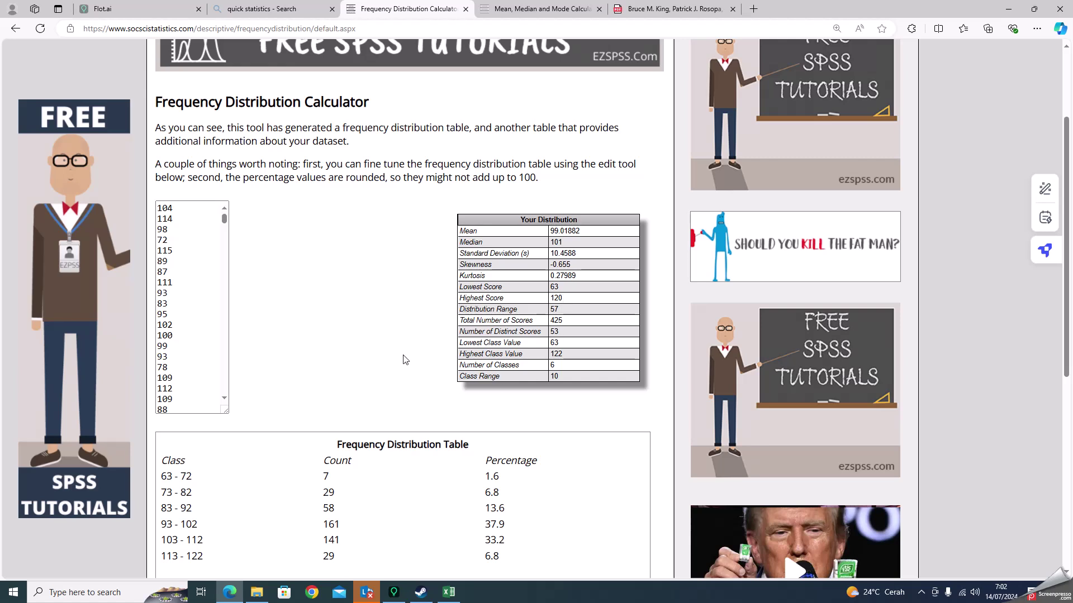
pyautogui.scroll(-4, 400, 330)
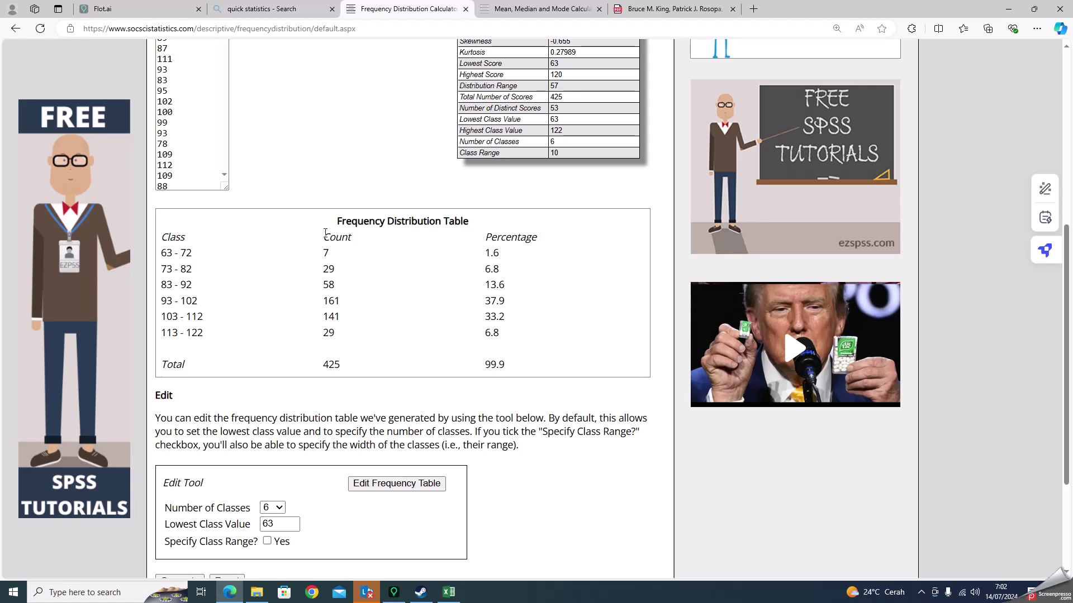
pyautogui.moveTo(323, 237); pyautogui.dragTo(351, 241)
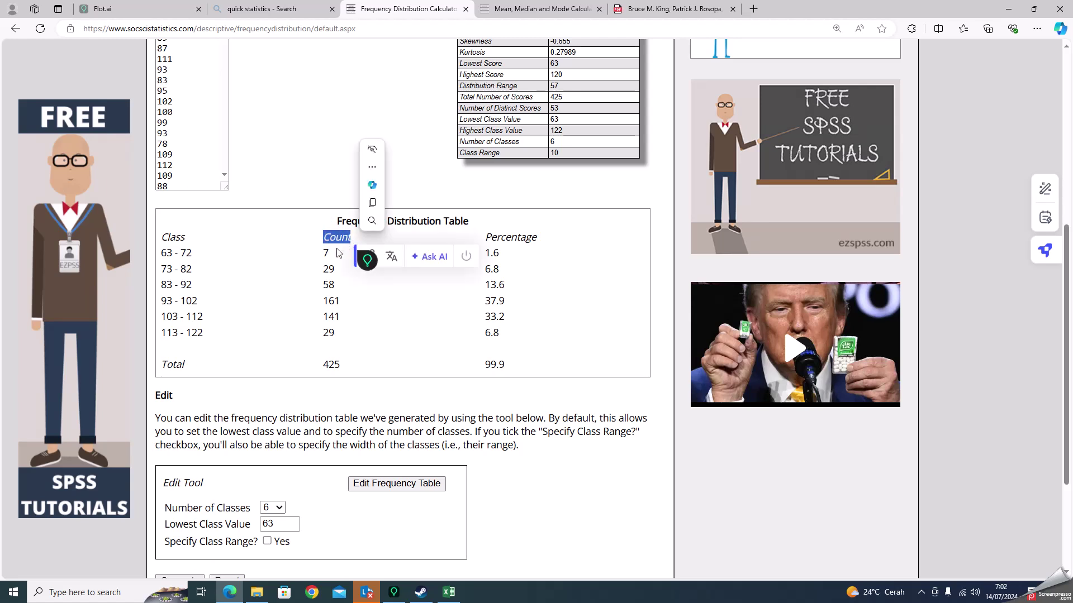
pyautogui.click(287, 232)
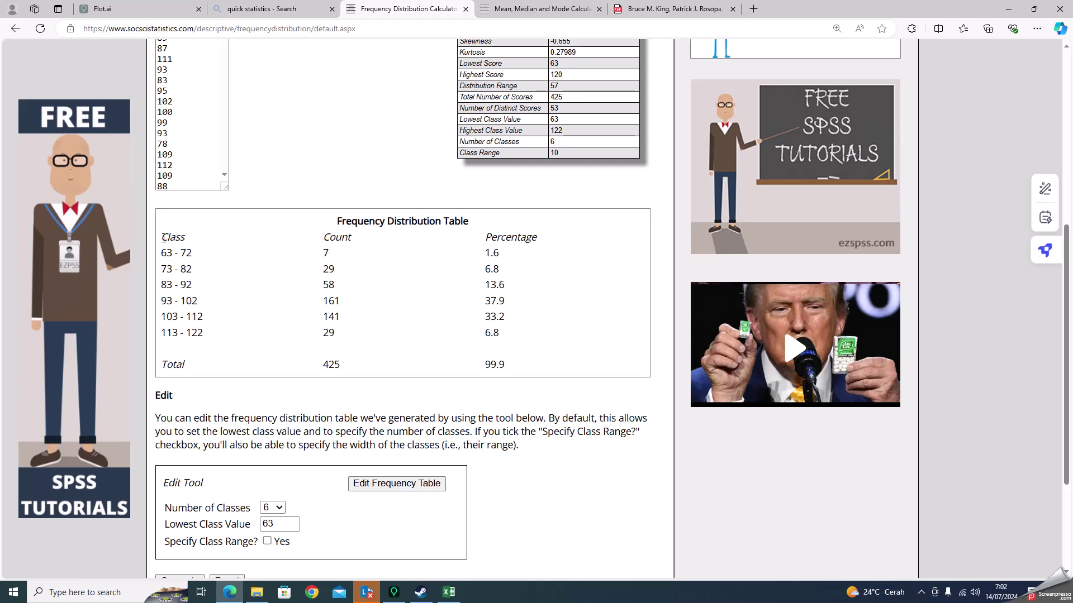
pyautogui.moveTo(160, 237); pyautogui.dragTo(185, 239)
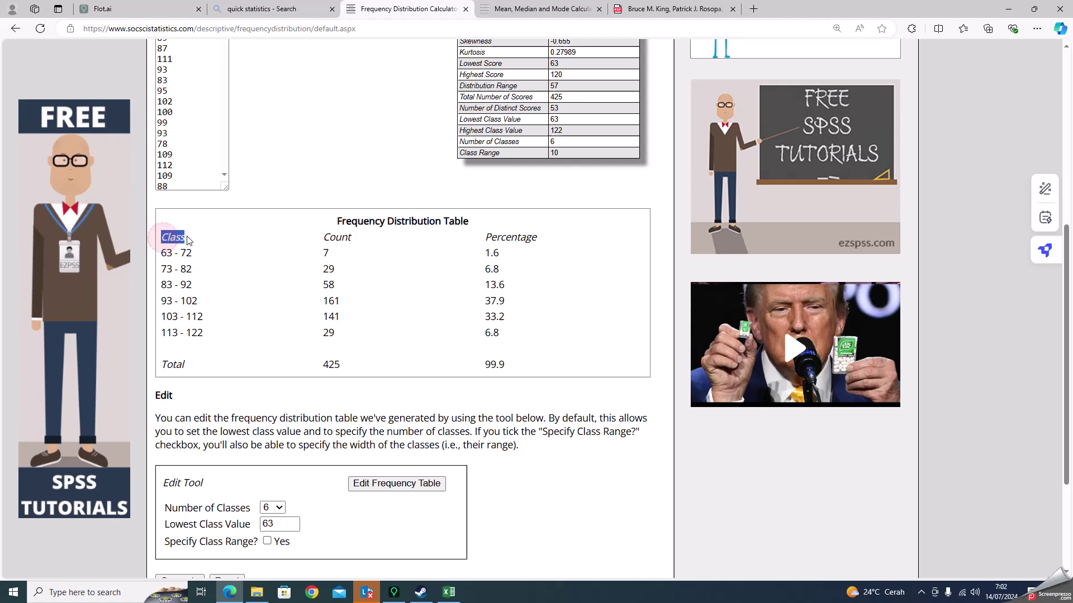
pyautogui.click(255, 377)
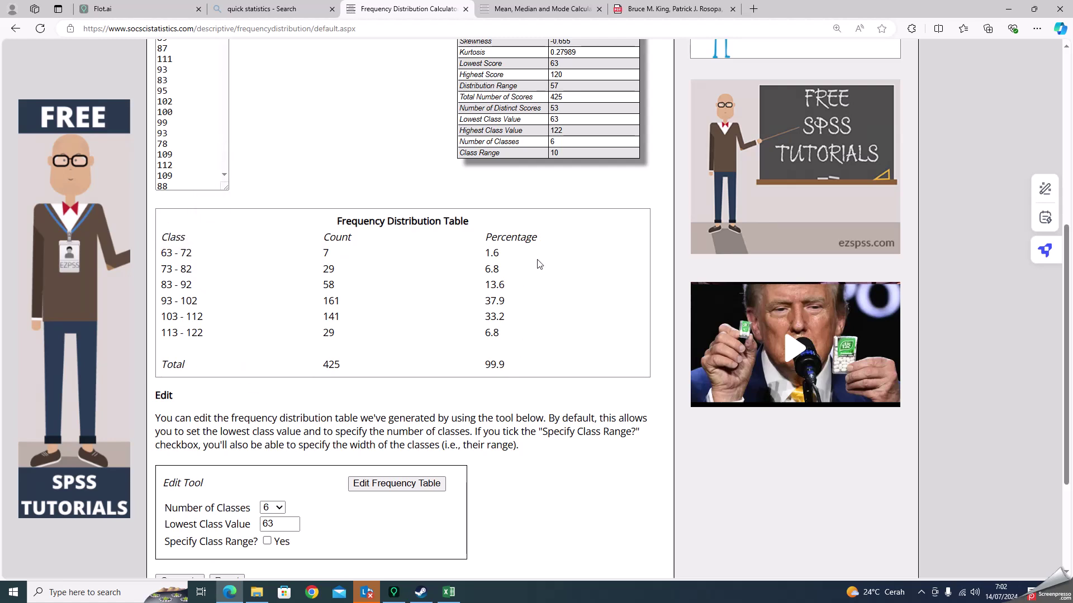
# Try to regenerate the frequency distribution table with the number of classes set to 10
pyautogui.scroll(-3, 541, 308)
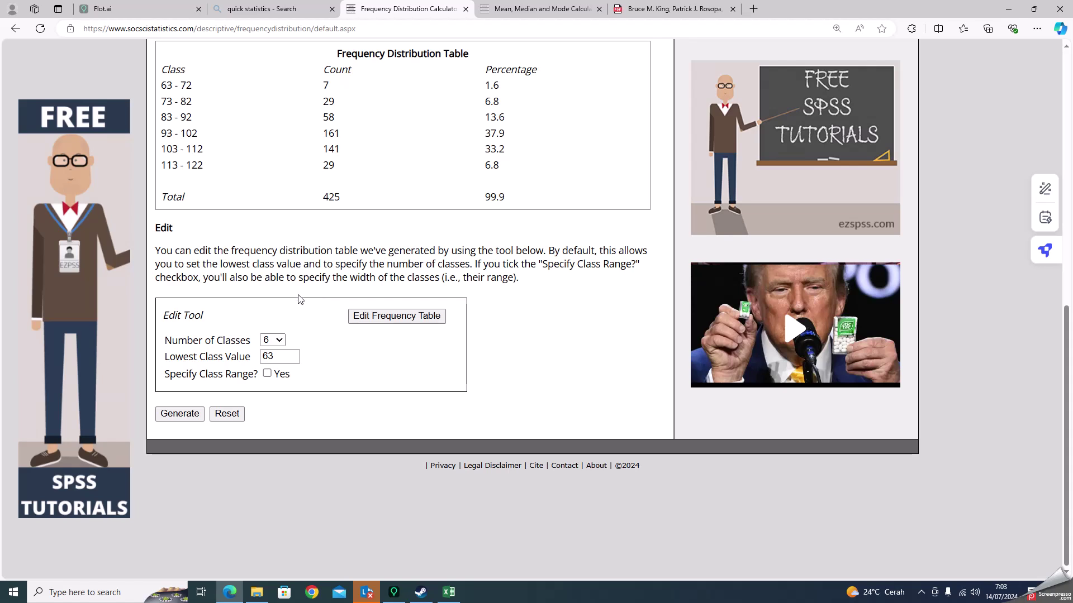
pyautogui.click(280, 343)
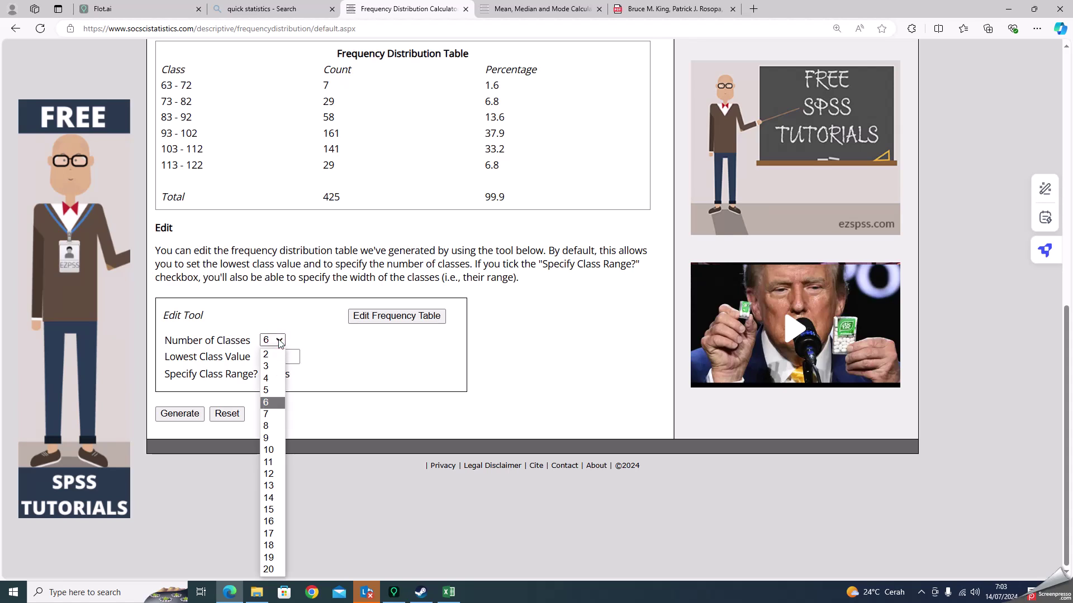
pyautogui.click(268, 449)
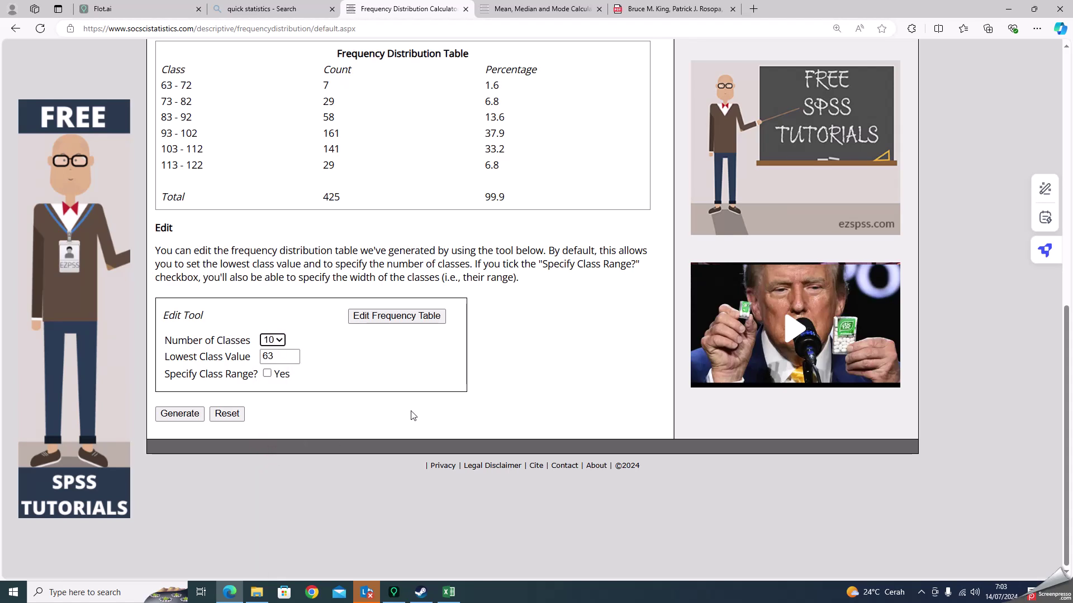
pyautogui.click(184, 414)
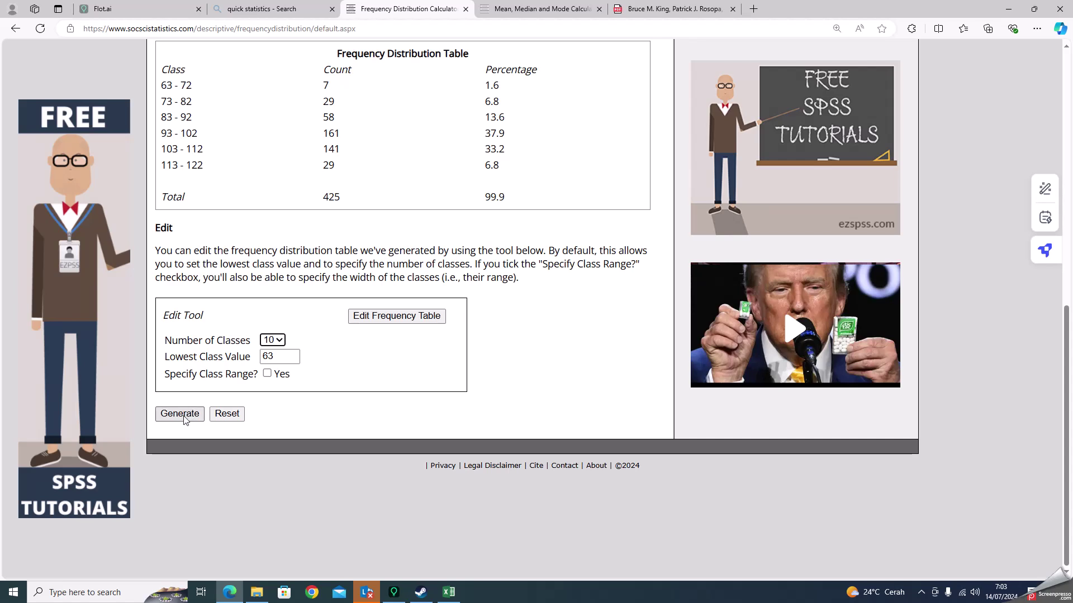
pyautogui.click(184, 416)
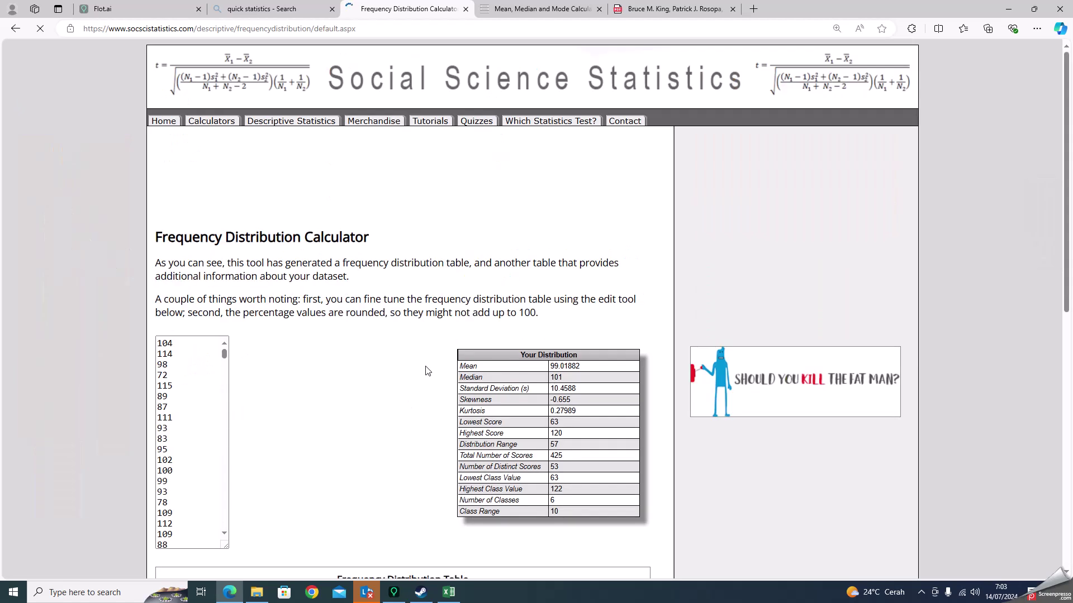
# Apply the Edit Tool to the frequency table with 6 classes and a lowest class value of 63
pyautogui.scroll(-7, 399, 380)
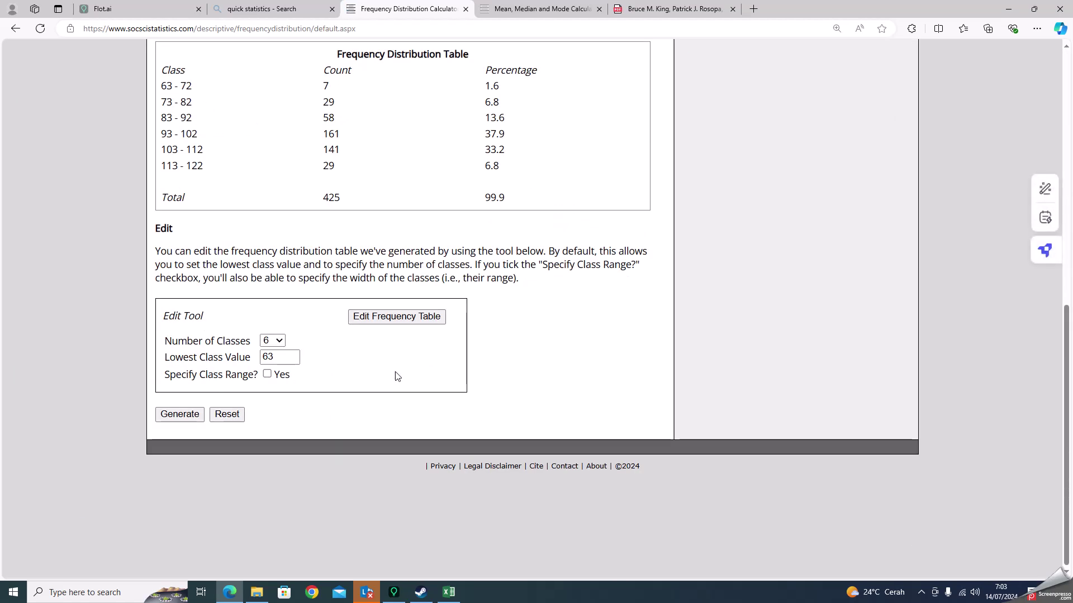
pyautogui.scroll(1, 395, 376)
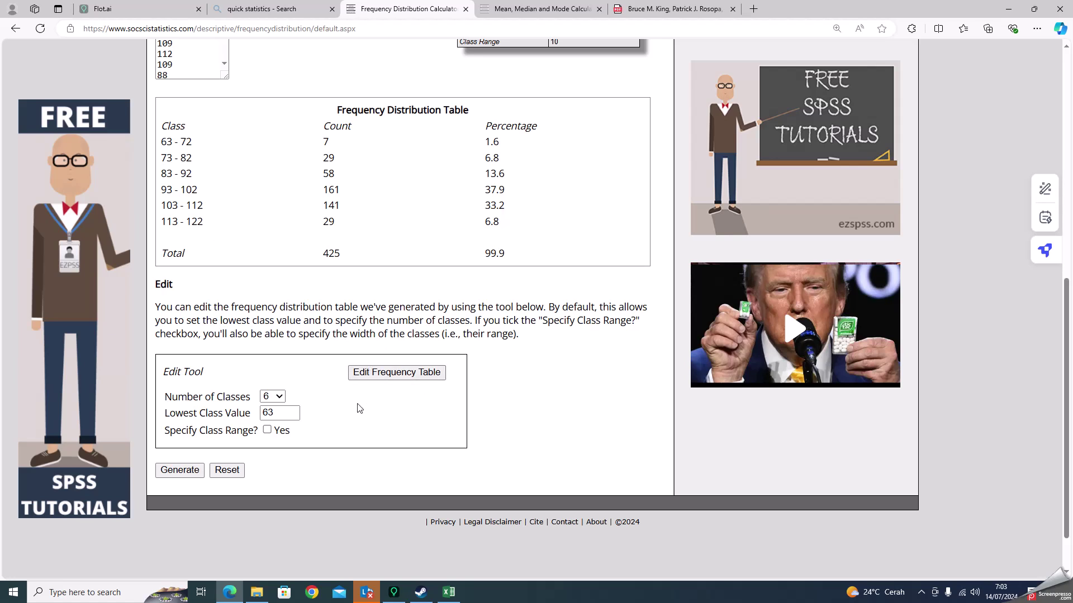
pyautogui.click(376, 380)
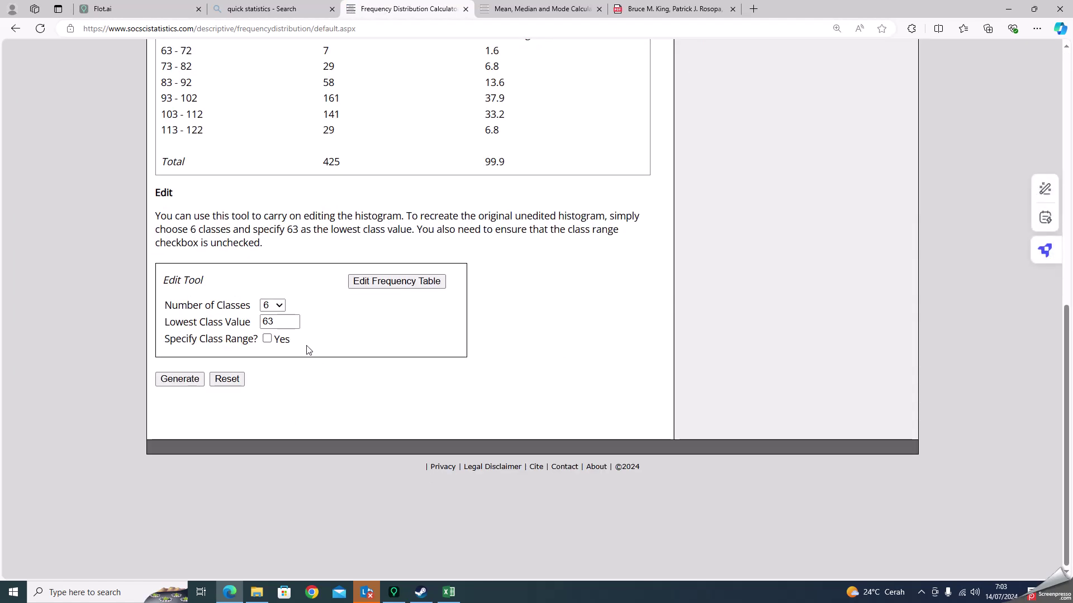
# Enable a custom class range, set 10 classes with a class range of 6, and generate the frequency distribution table again
pyautogui.click(267, 339)
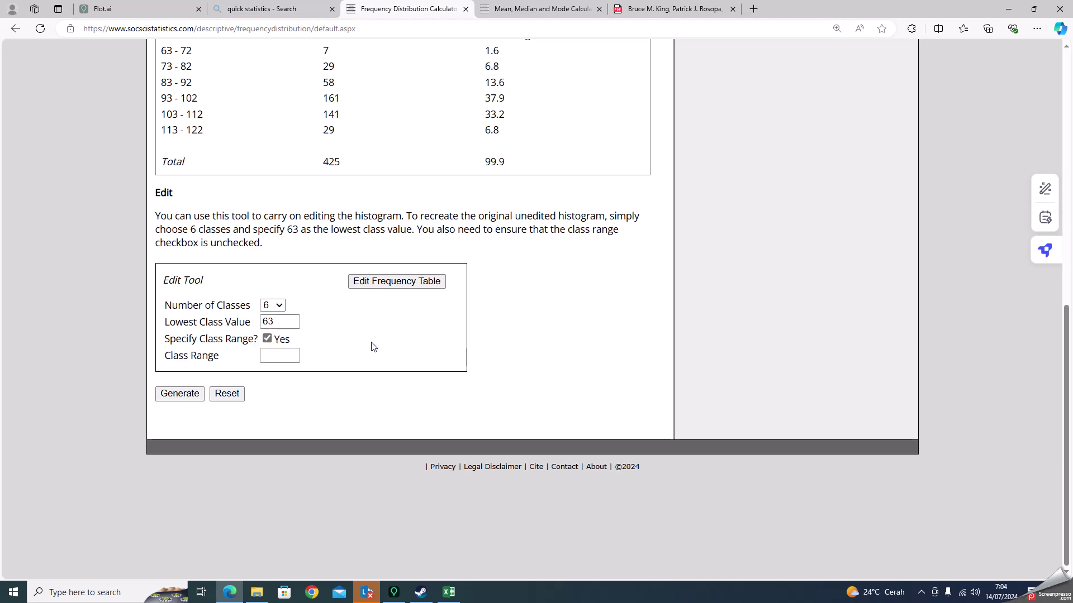
pyautogui.click(288, 356)
pyautogui.scroll(2, 314, 334)
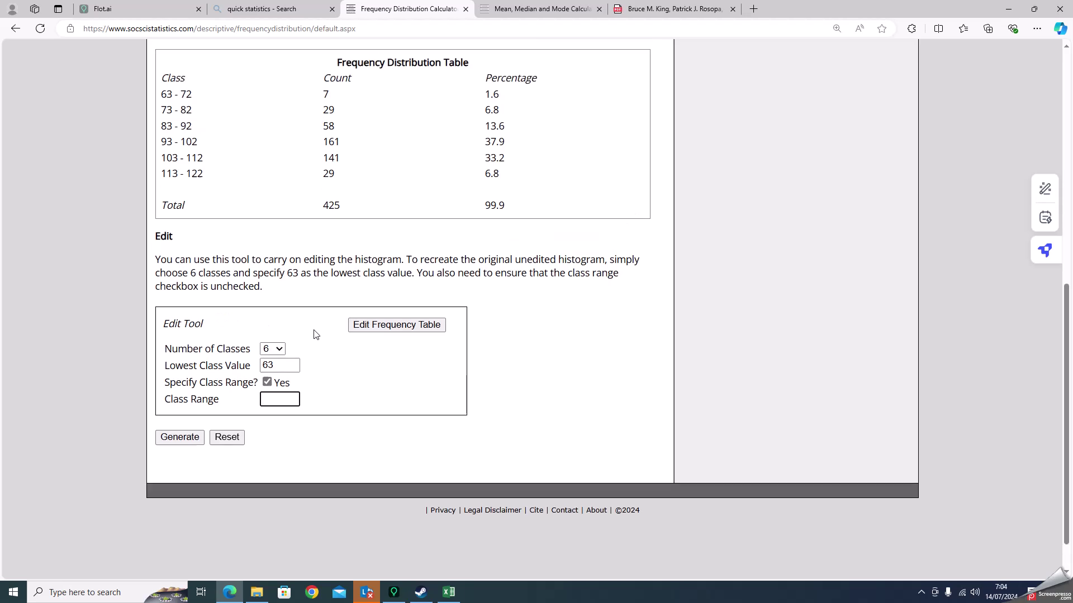
pyautogui.click(278, 418)
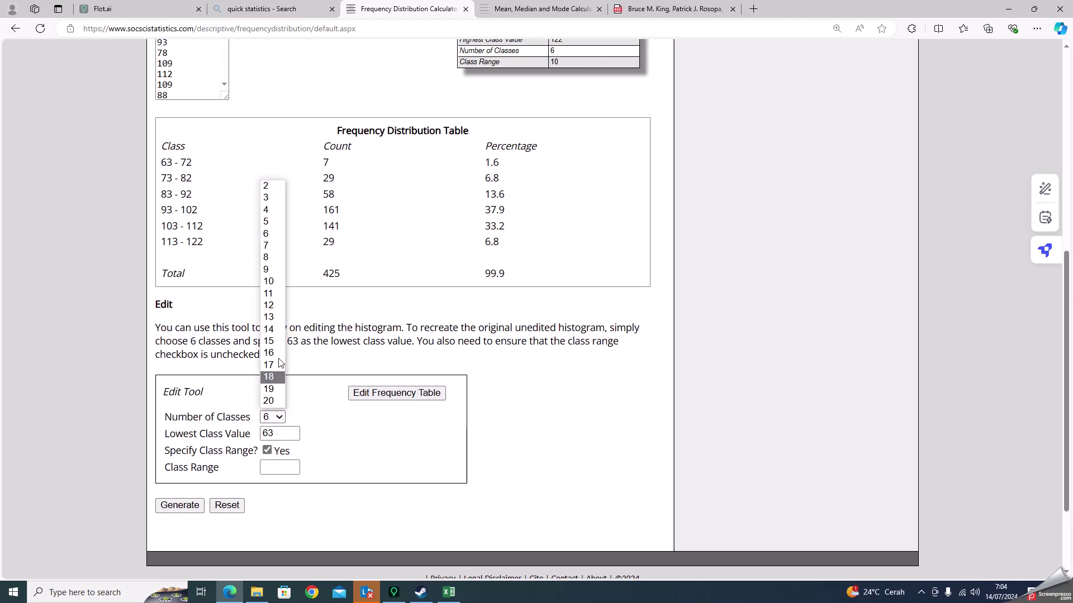
pyautogui.click(270, 282)
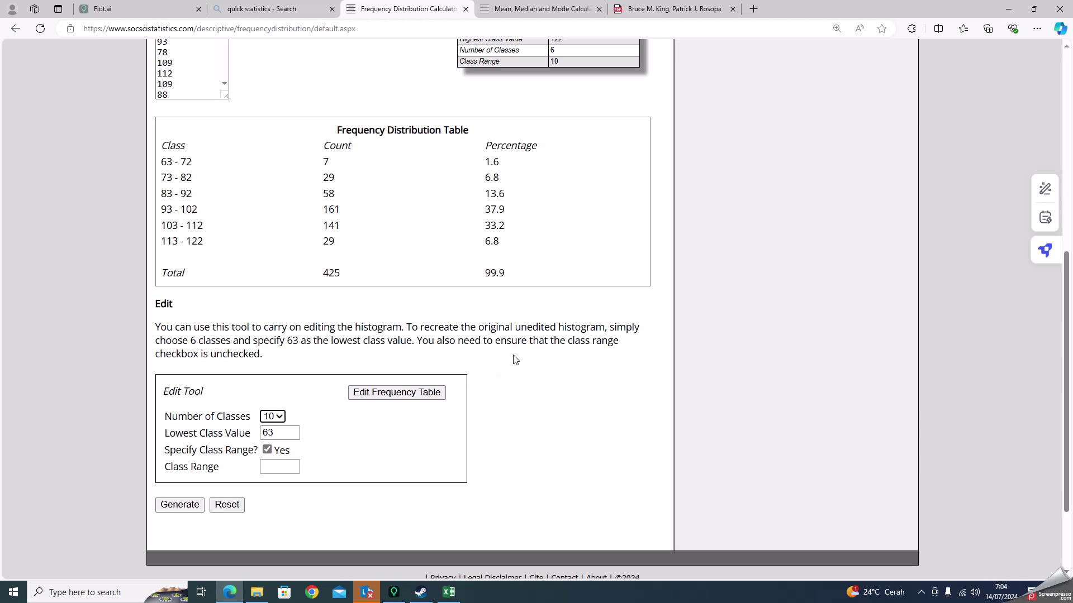
pyautogui.scroll(-2, 469, 367)
pyautogui.click(284, 356)
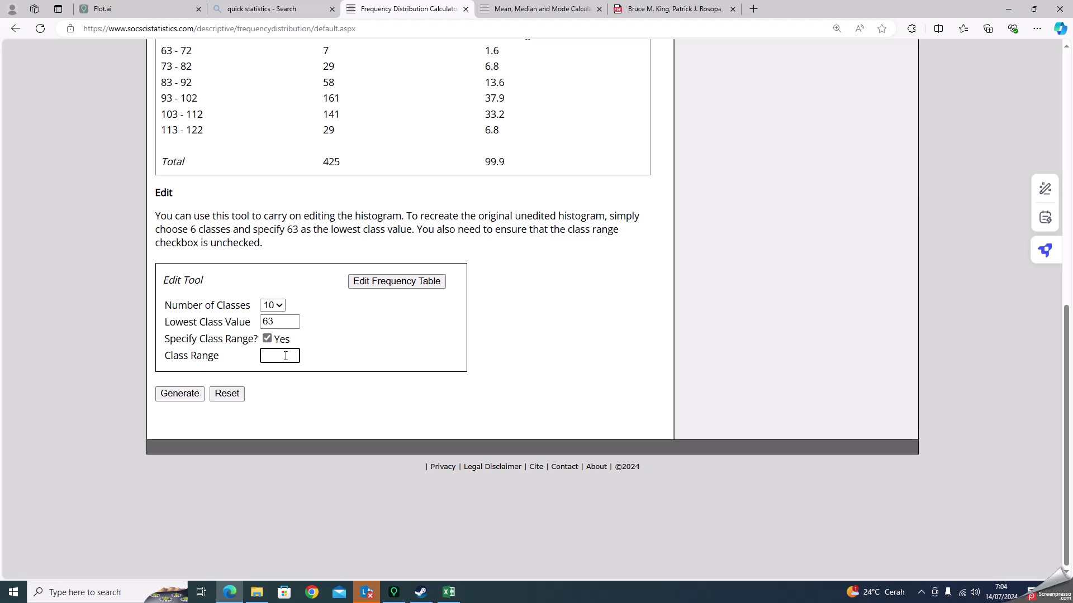
pyautogui.write('6')
pyautogui.click(170, 394)
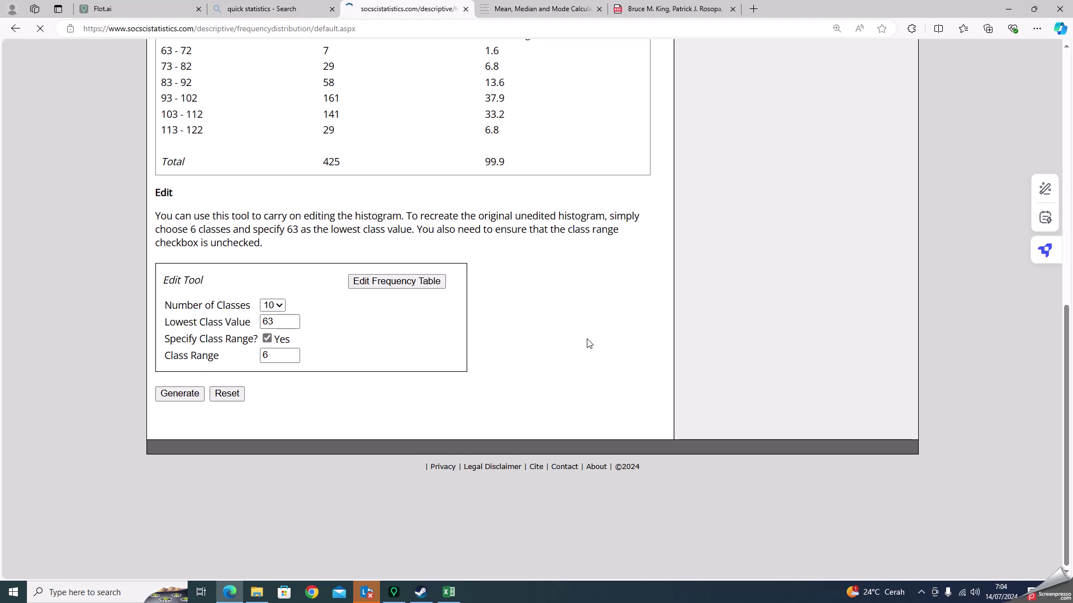
# Try to regenerate the frequency distribution table with 5 classes, keeping the custom class range enabled
pyautogui.scroll(-10, 311, 421)
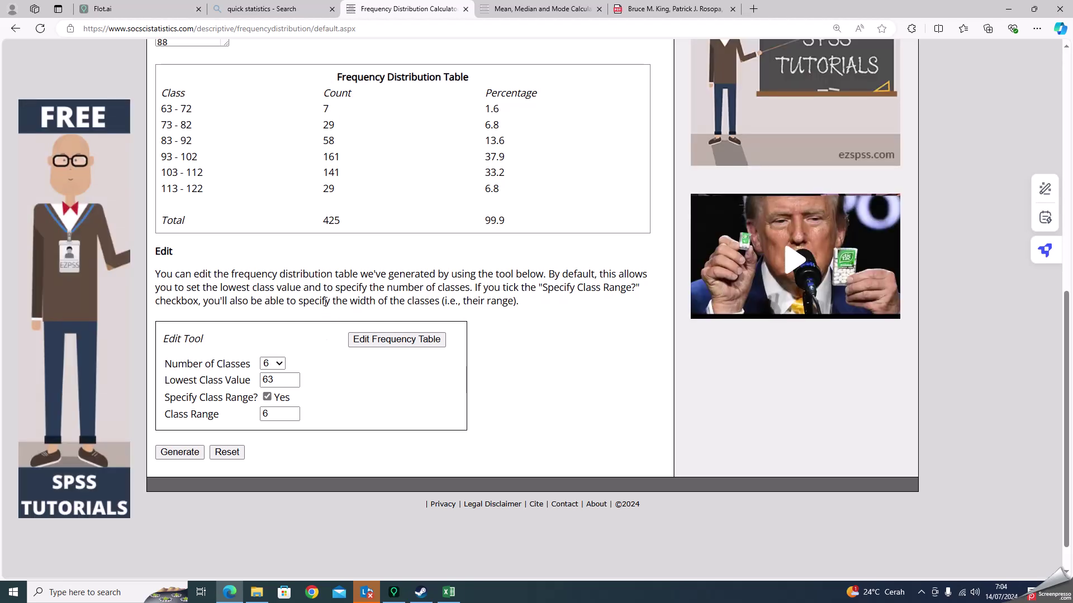
pyautogui.scroll(1, 315, 278)
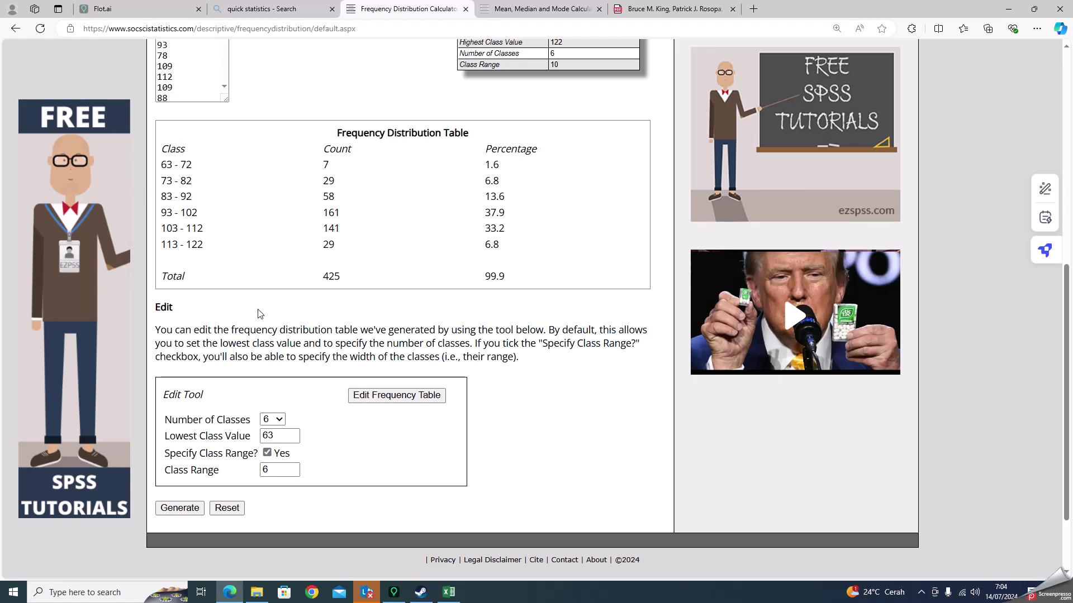
pyautogui.scroll(8, 266, 307)
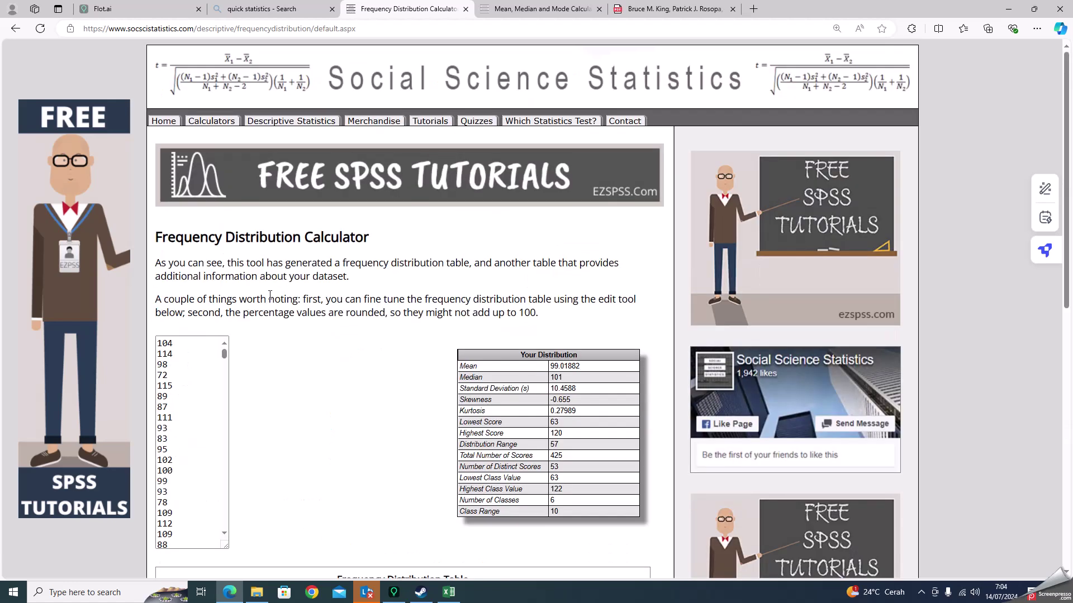
pyautogui.scroll(-10, 365, 292)
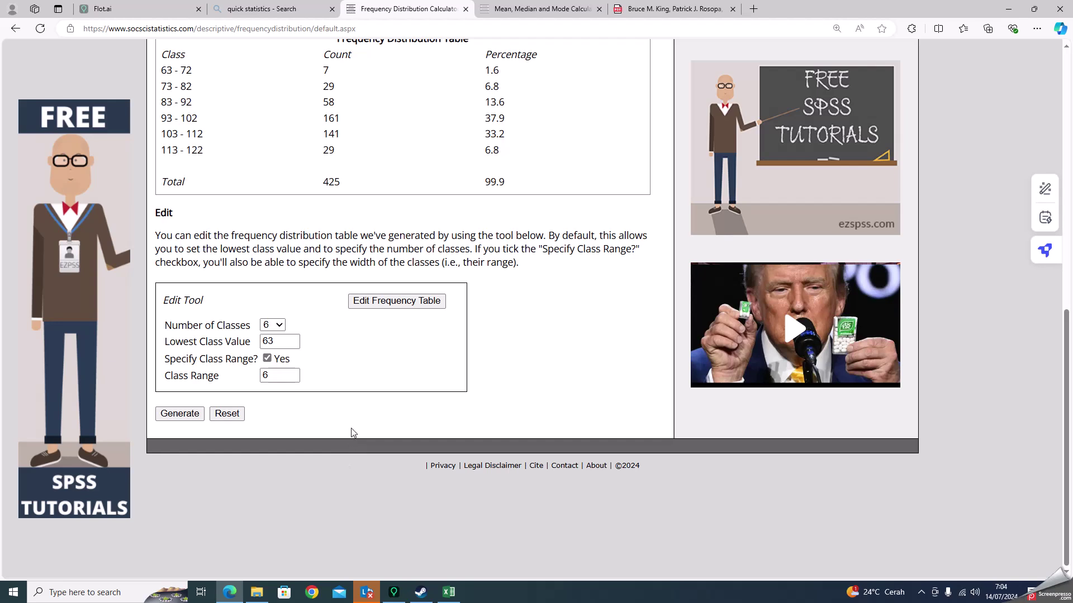
pyautogui.scroll(2, 352, 433)
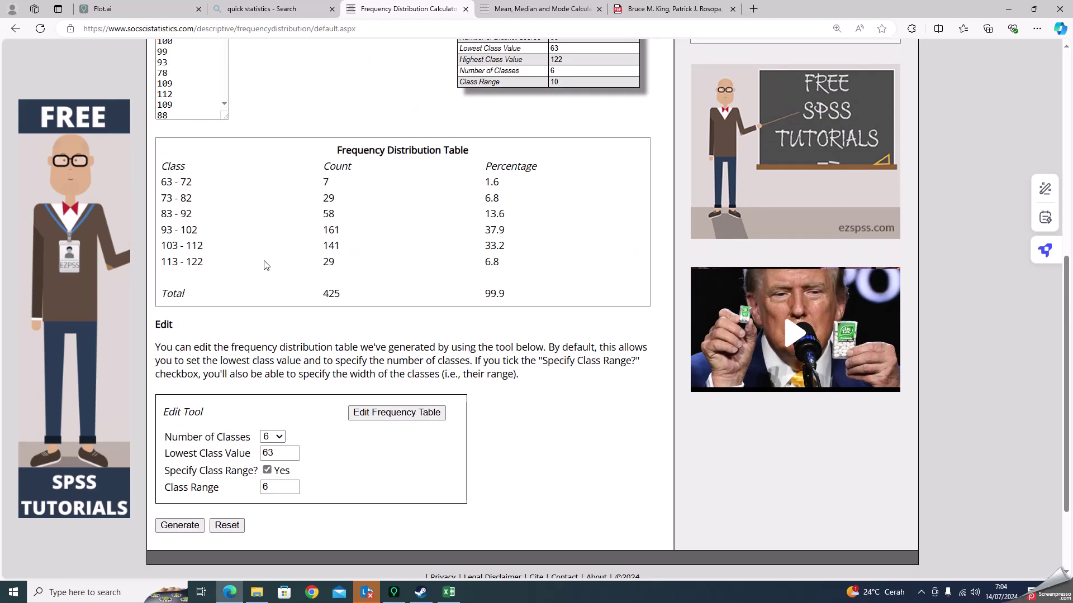
pyautogui.scroll(-2, 318, 269)
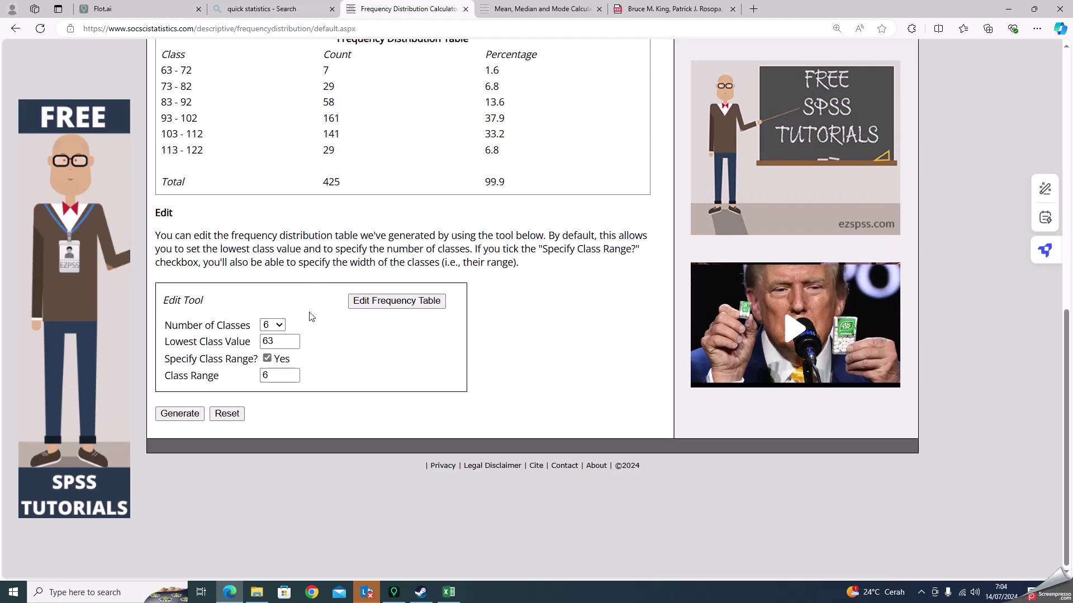
pyautogui.click(278, 325)
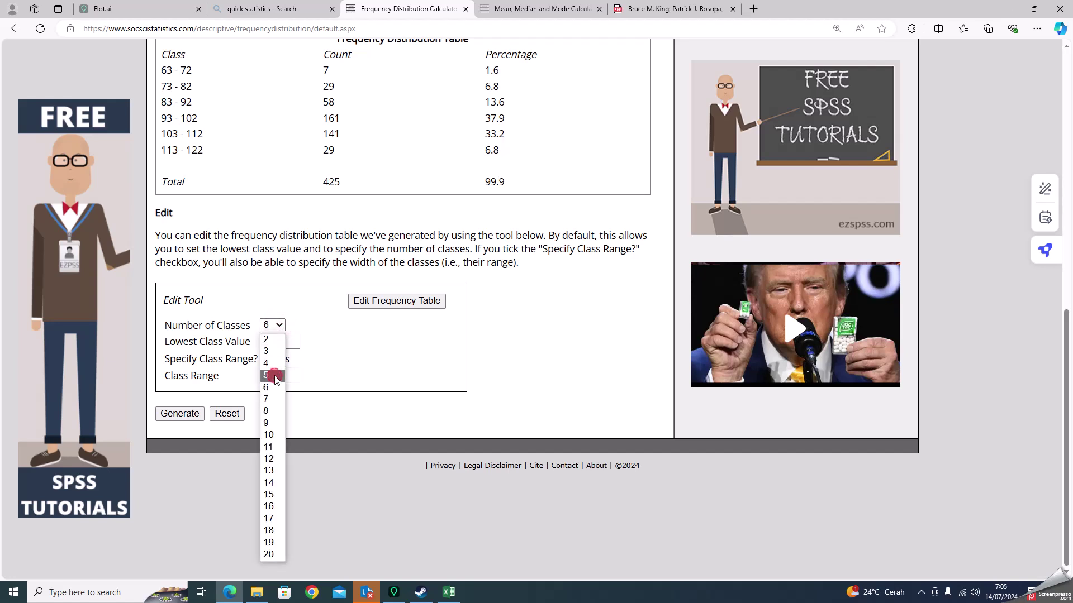
pyautogui.click(271, 375)
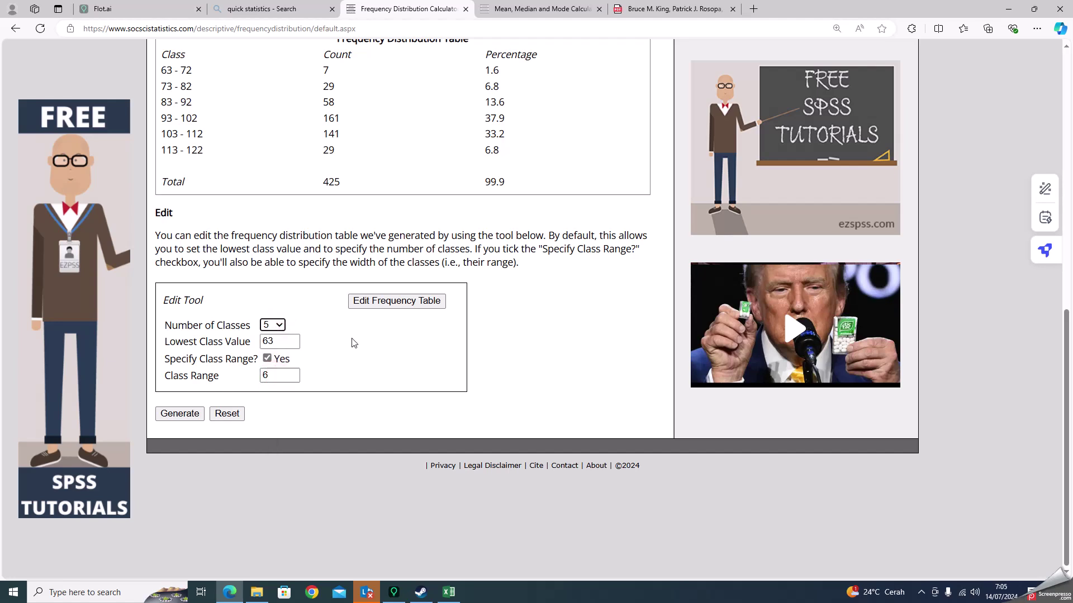
pyautogui.click(180, 414)
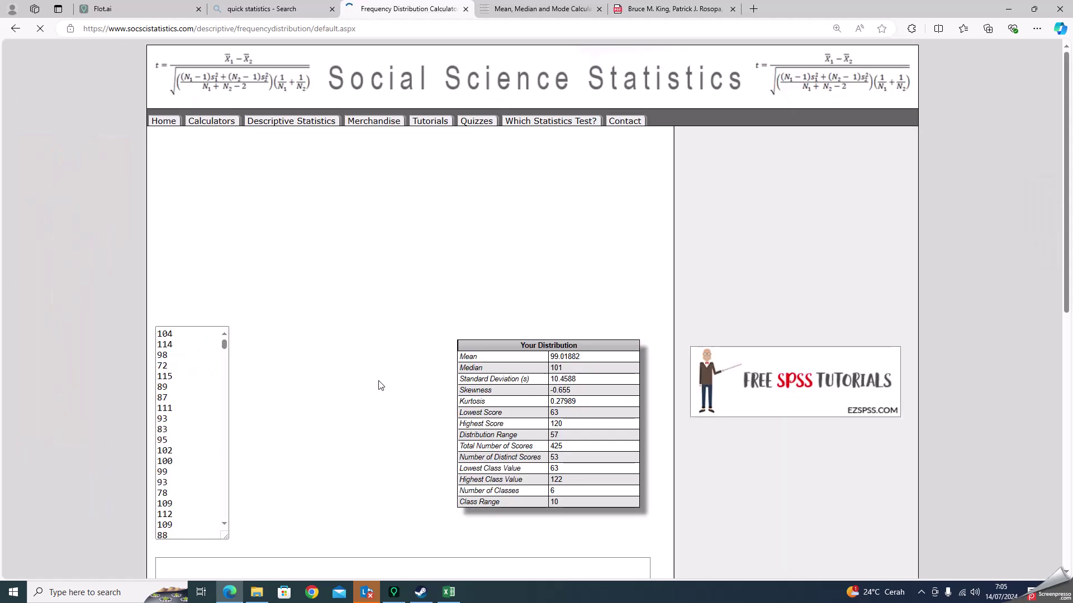
# Examine the regenerated Frequency Distribution Table, the Your Distribution summary and the Edit Tool settings
pyautogui.scroll(-7, 359, 383)
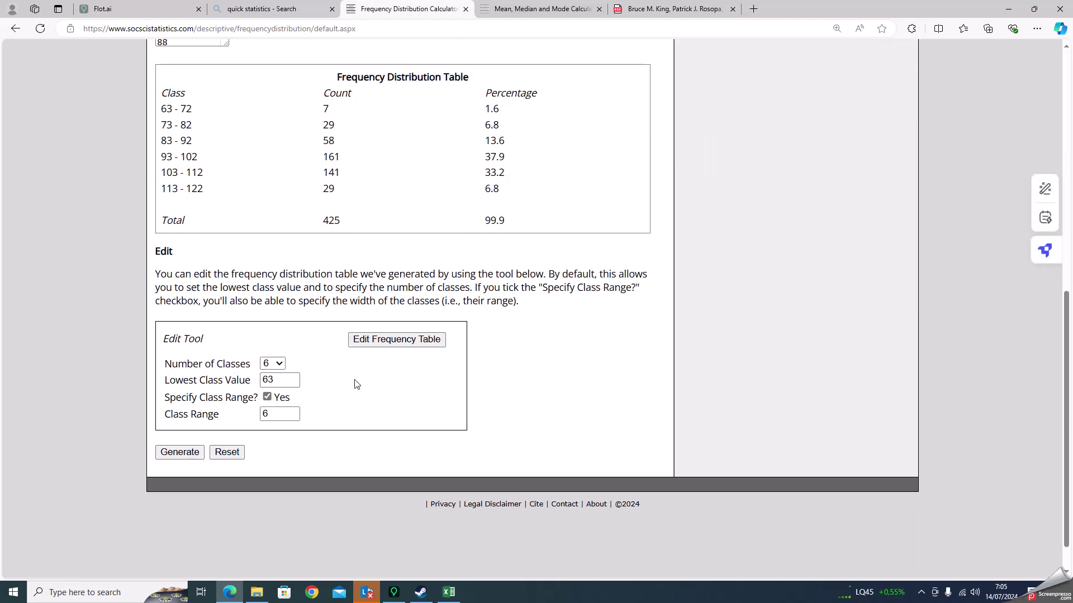
pyautogui.scroll(3, 355, 382)
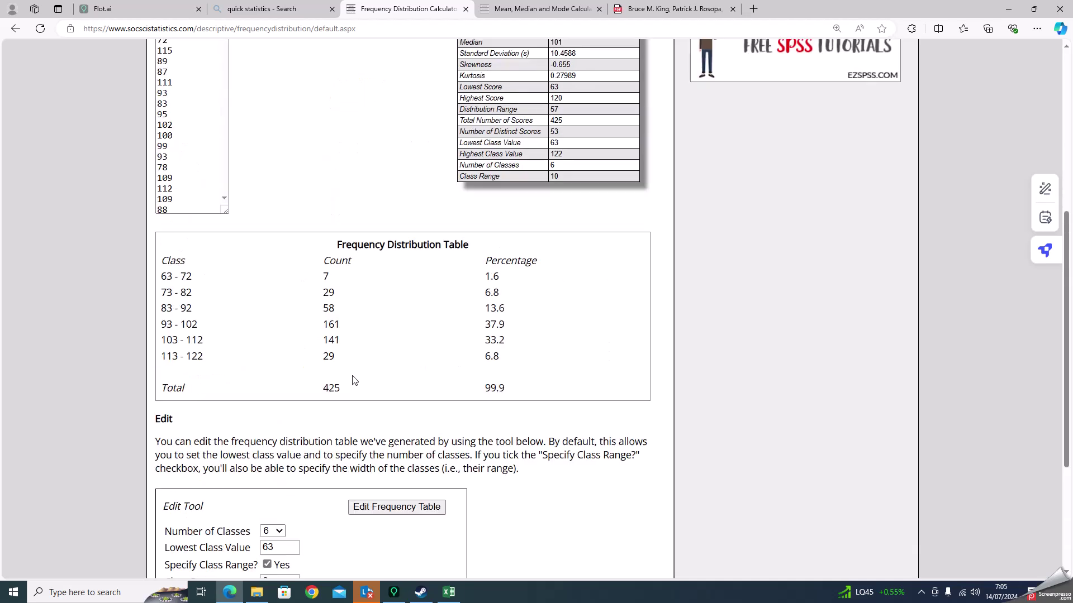
pyautogui.scroll(3, 351, 380)
pyautogui.scroll(-7, 347, 378)
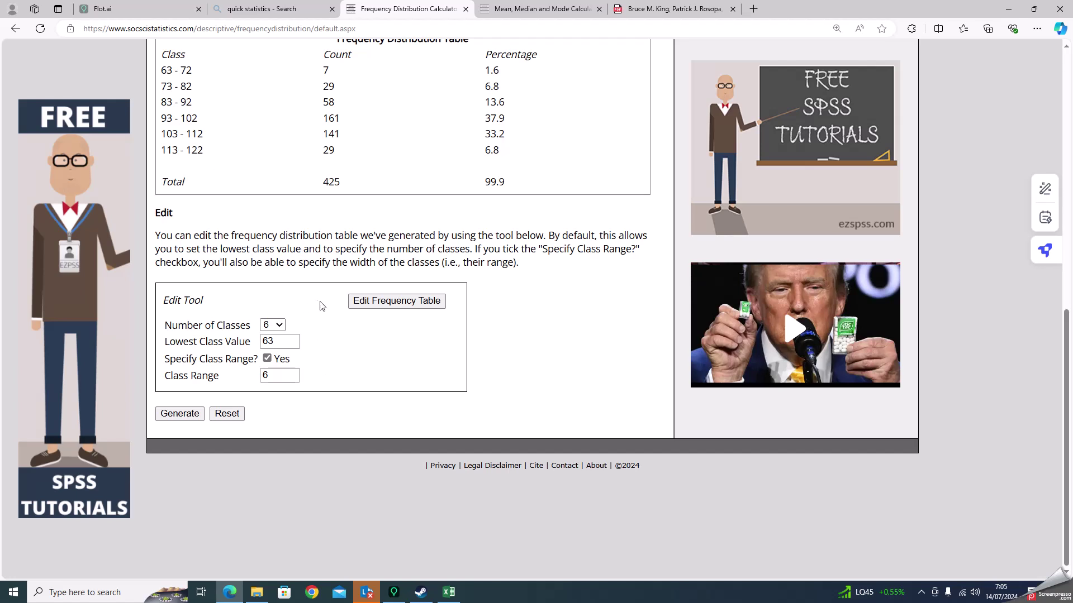
pyautogui.scroll(3, 318, 291)
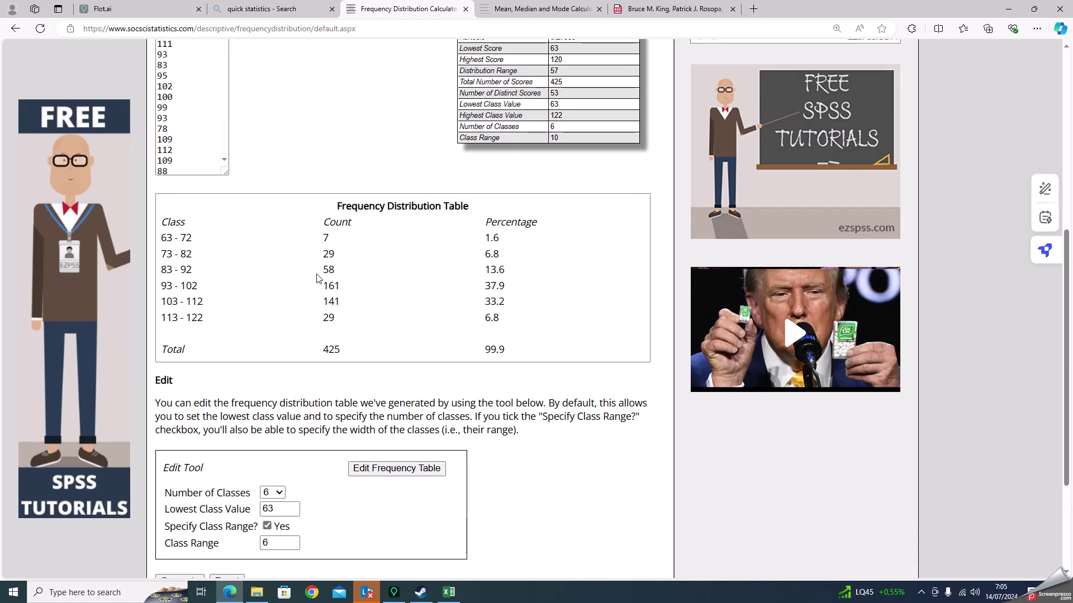
pyautogui.scroll(-3, 316, 278)
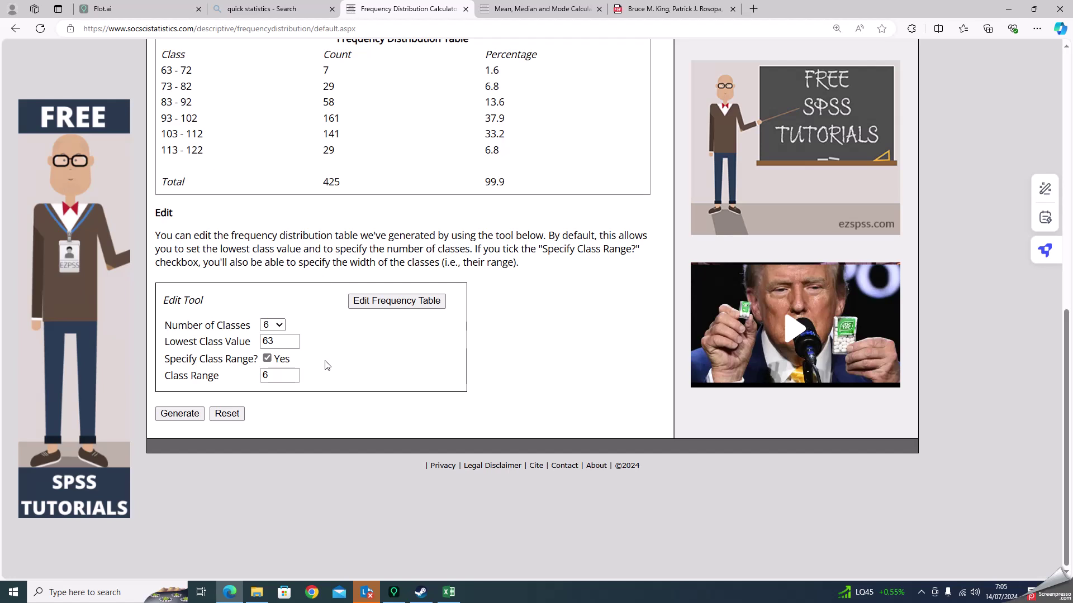
pyautogui.scroll(8, 324, 363)
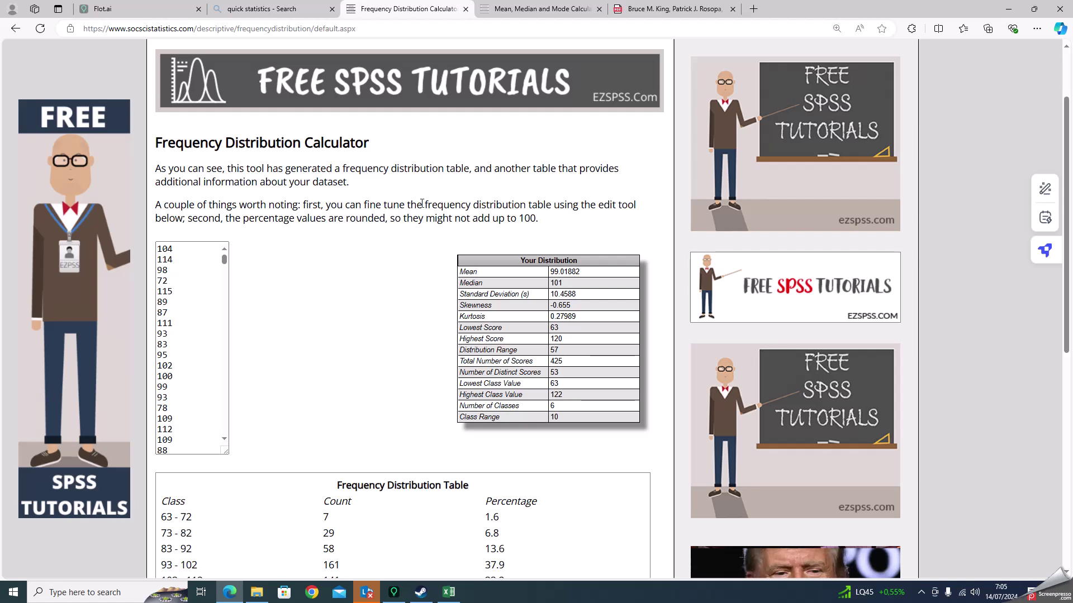
pyautogui.scroll(2, 423, 202)
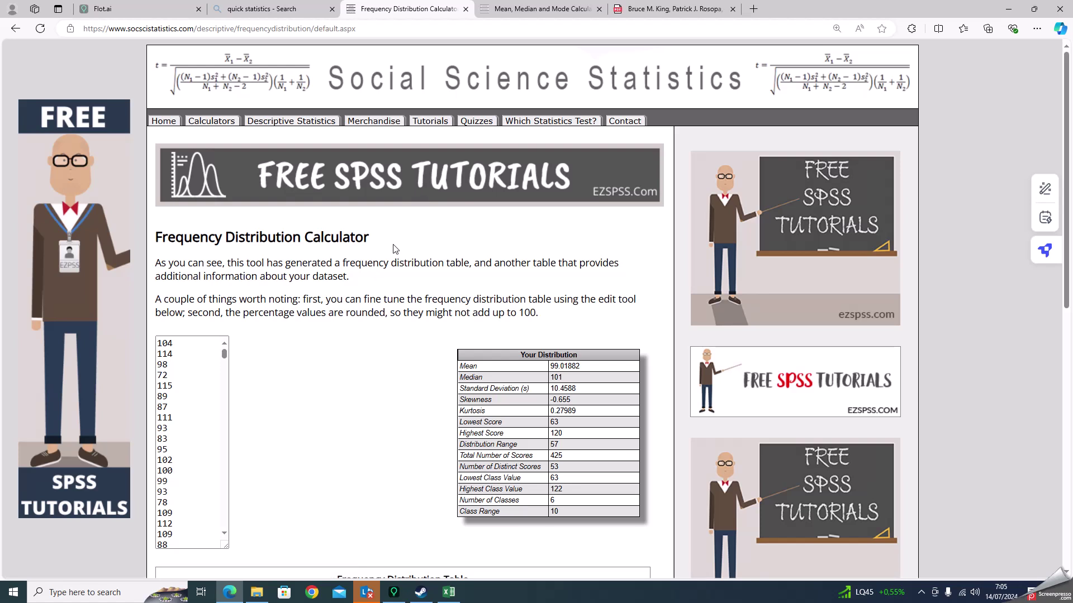
# Open the Easy Histogram Maker from the site's descriptive statistics tools
pyautogui.click(311, 123)
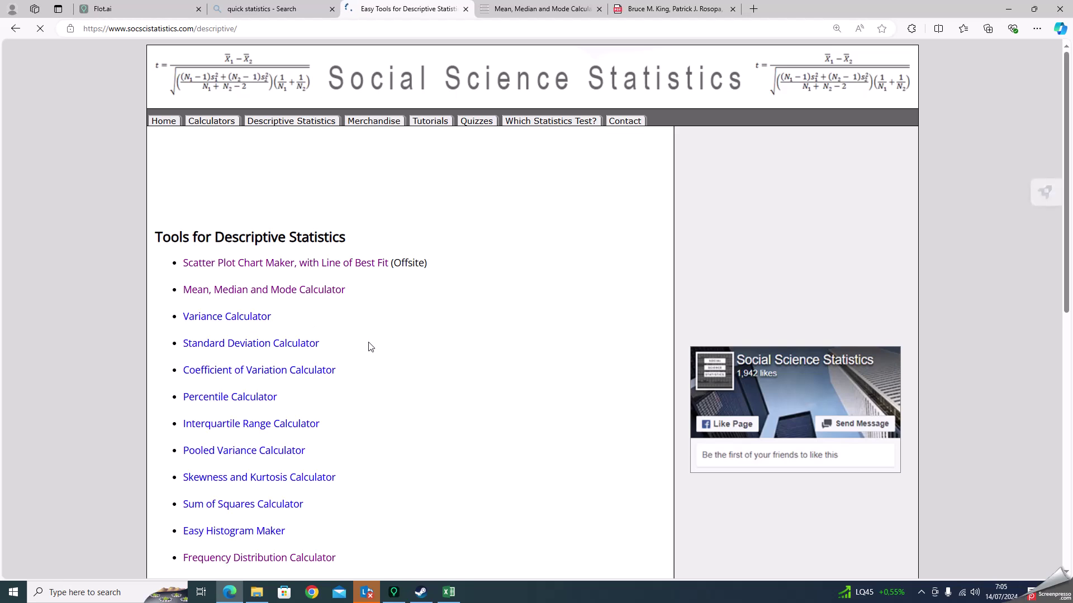
pyautogui.scroll(-7, 393, 330)
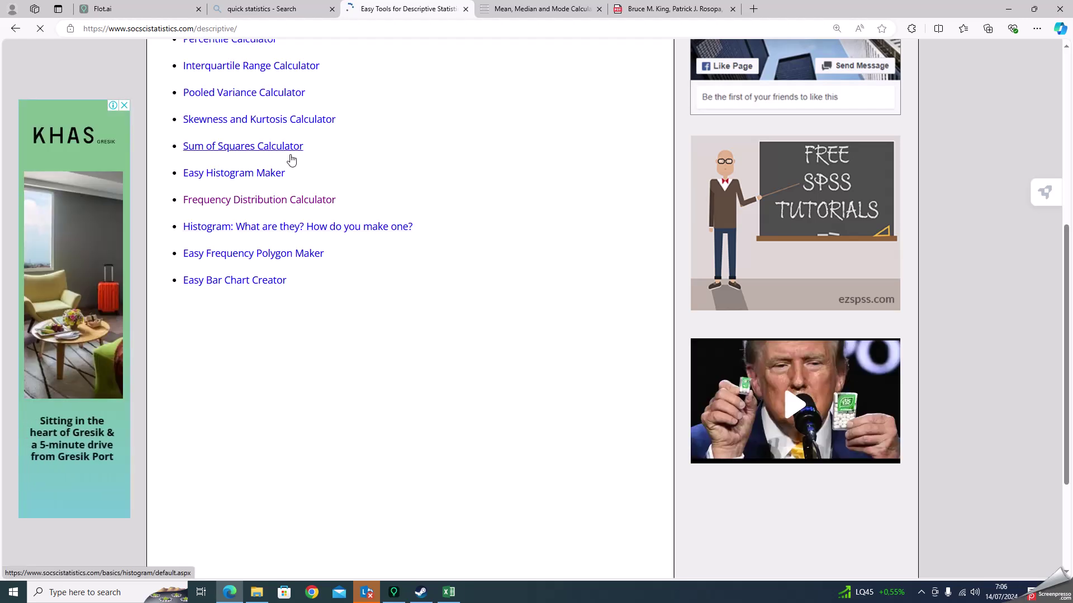
pyautogui.click(257, 175)
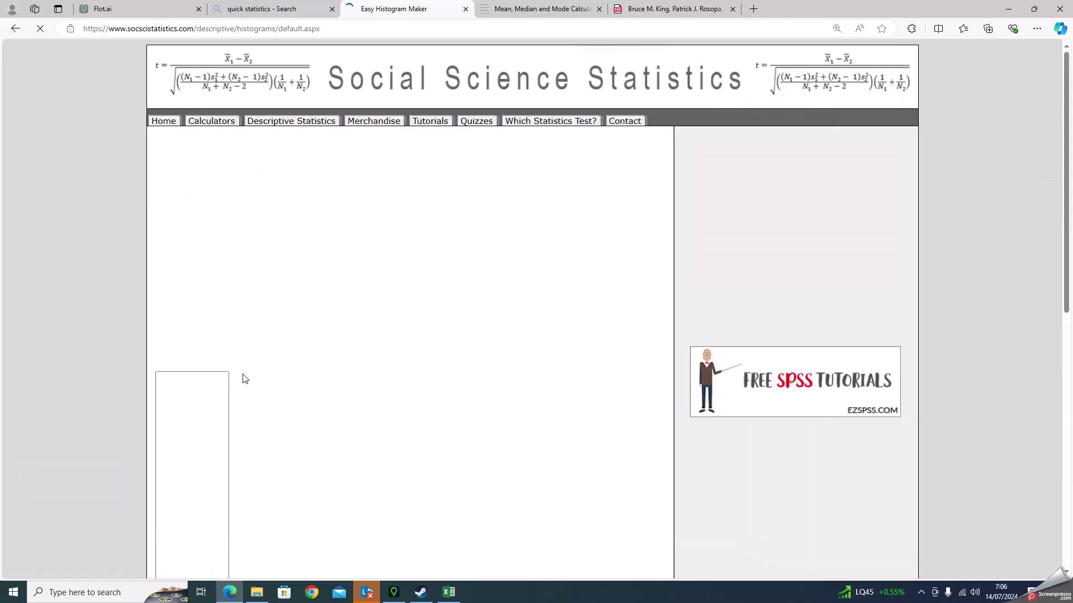
# Paste the copied score totals into the Histogram Maker and generate the histogram
pyautogui.scroll(-5, 296, 332)
pyautogui.scroll(7, 297, 333)
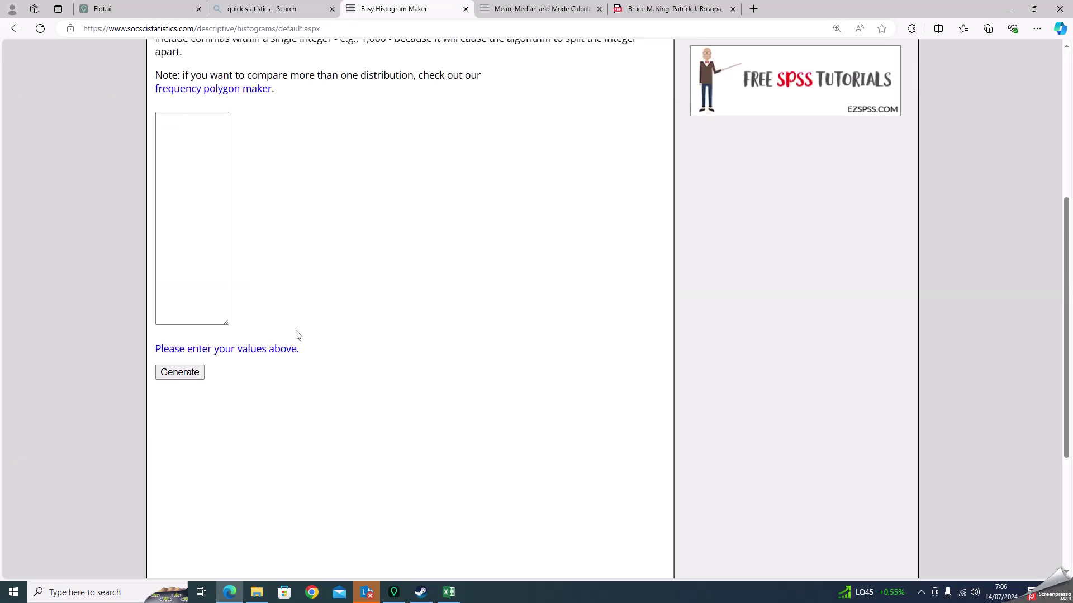
pyautogui.click(185, 307)
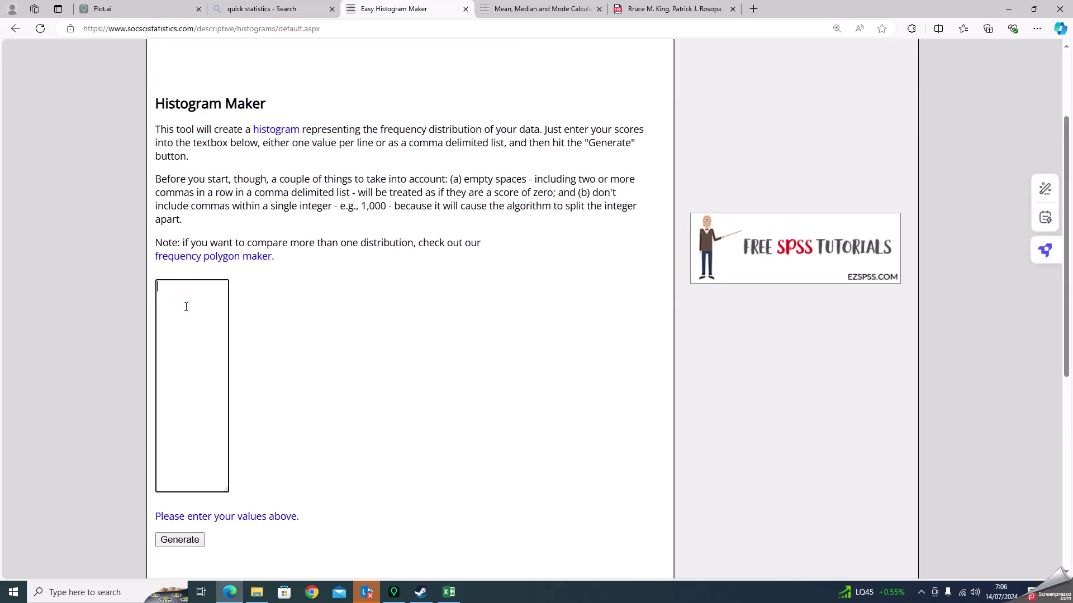
pyautogui.hotkey('ctrl', 'v')
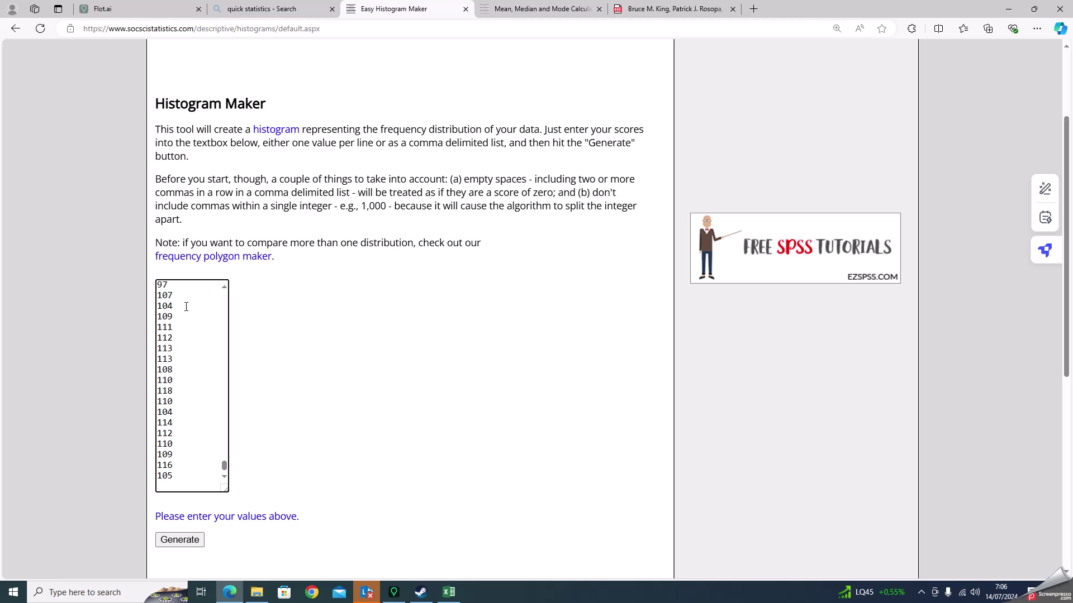
pyautogui.scroll(1, 186, 307)
pyautogui.scroll(-5, 278, 366)
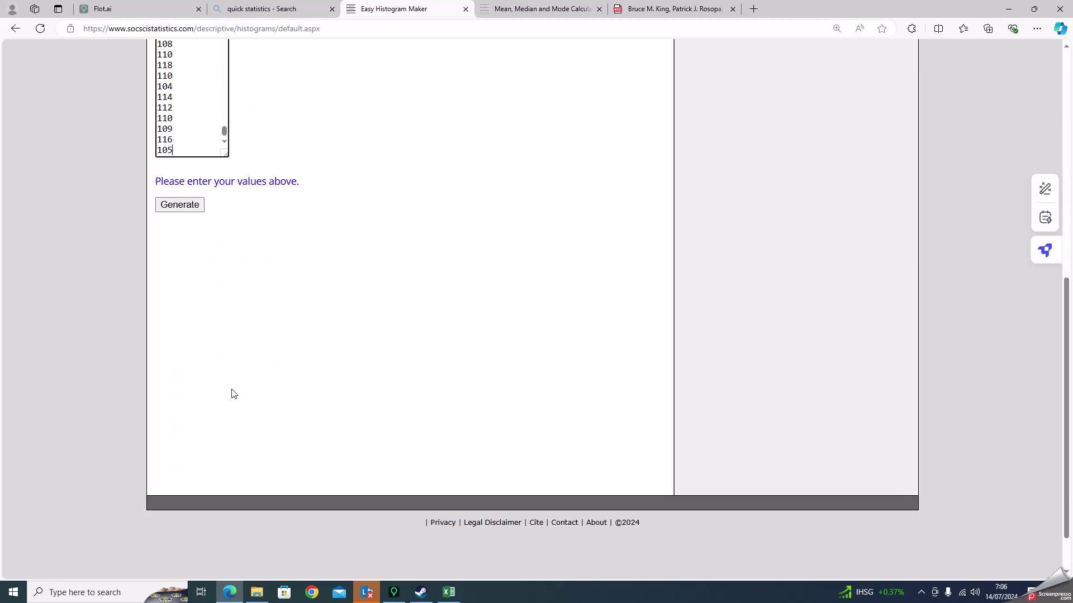
pyautogui.click(180, 205)
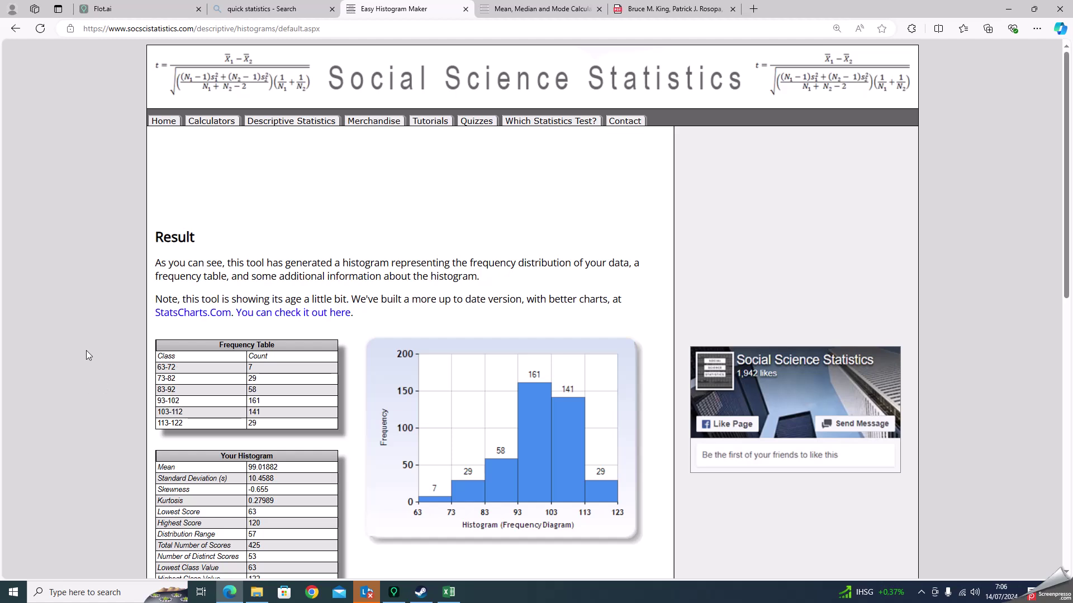
# Examine the Frequency Table's classes and counts and the statistics listed under Your Histogram
pyautogui.scroll(-3, 86, 355)
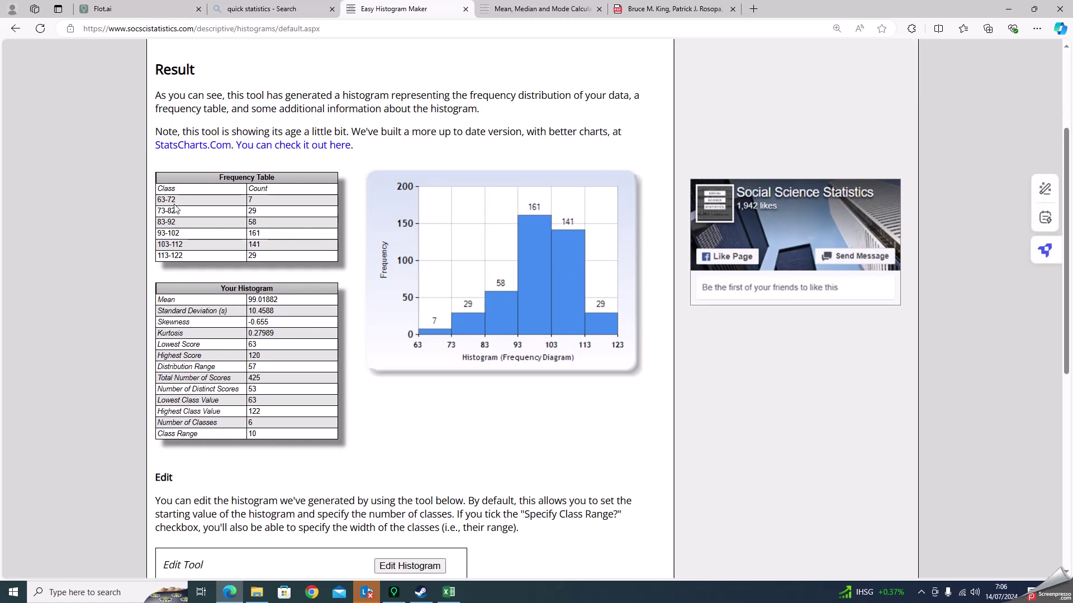
pyautogui.moveTo(155, 195); pyautogui.dragTo(305, 257)
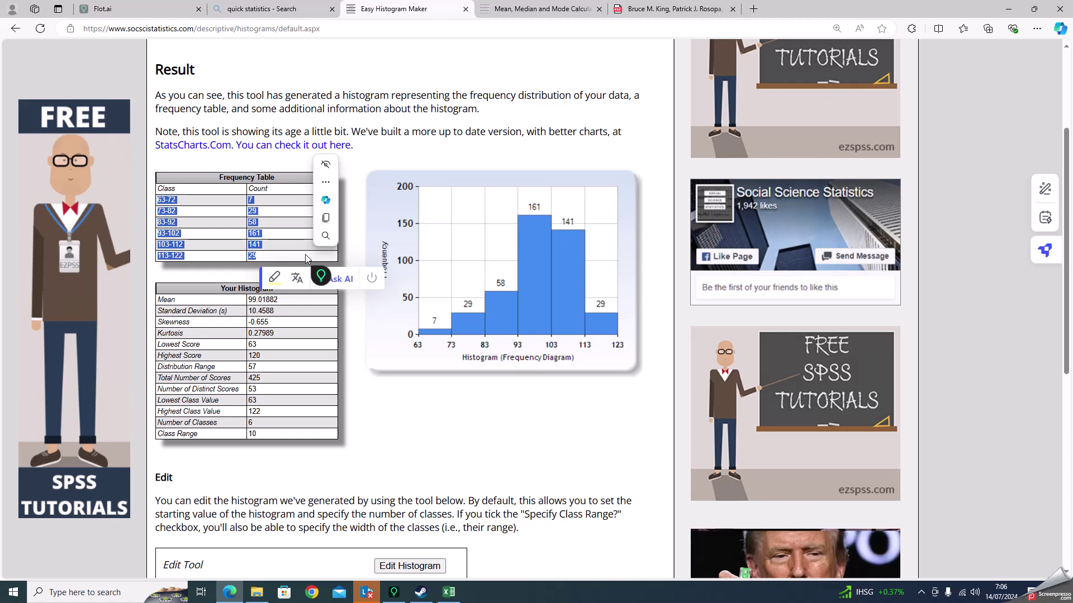
pyautogui.click(343, 103)
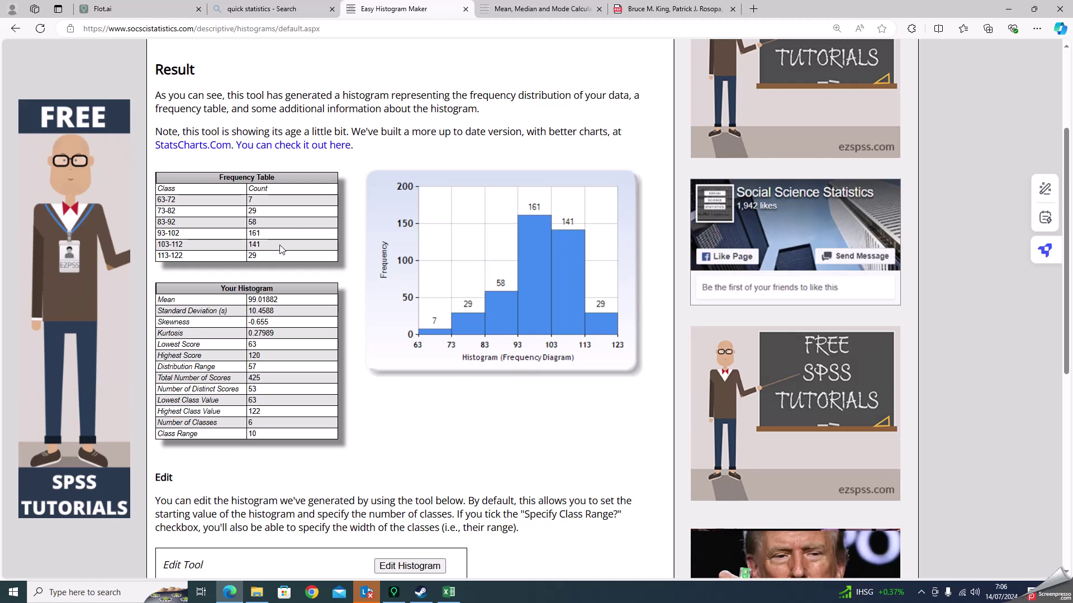
pyautogui.moveTo(161, 284); pyautogui.dragTo(270, 300)
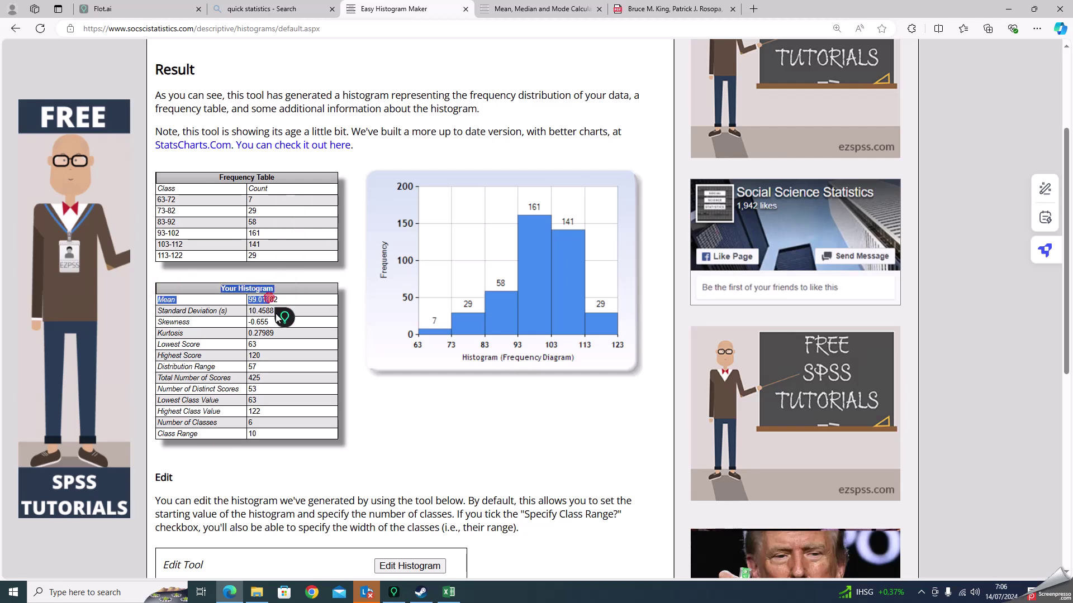
pyautogui.click(286, 318)
pyautogui.click(235, 460)
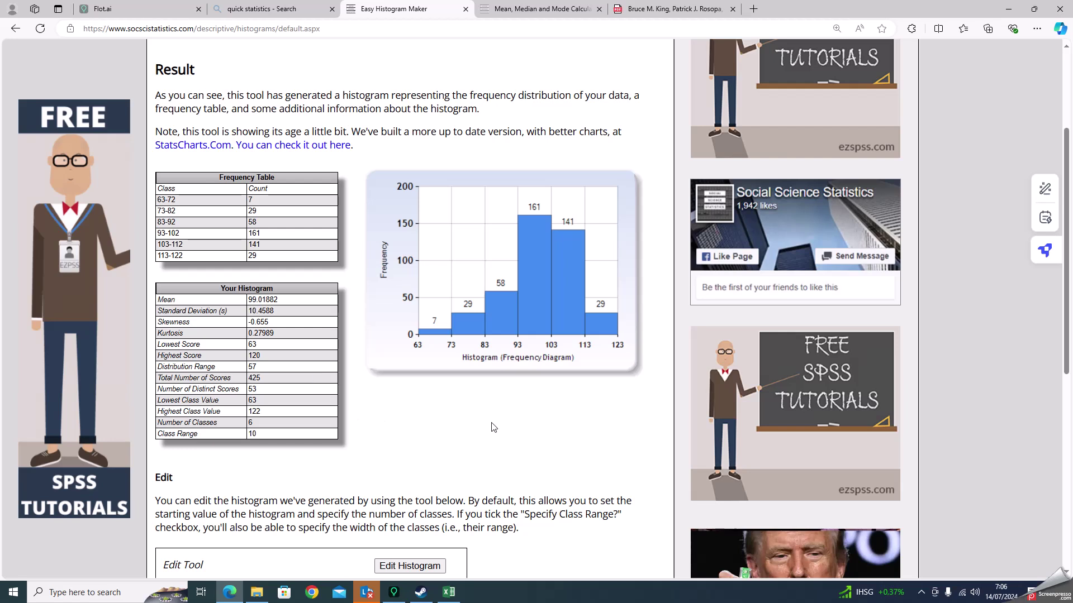
# Examine the histogram chart and the Edit Tool options for classes, lowest class value and class range
pyautogui.moveTo(391, 327)
pyautogui.scroll(-5, 652, 391)
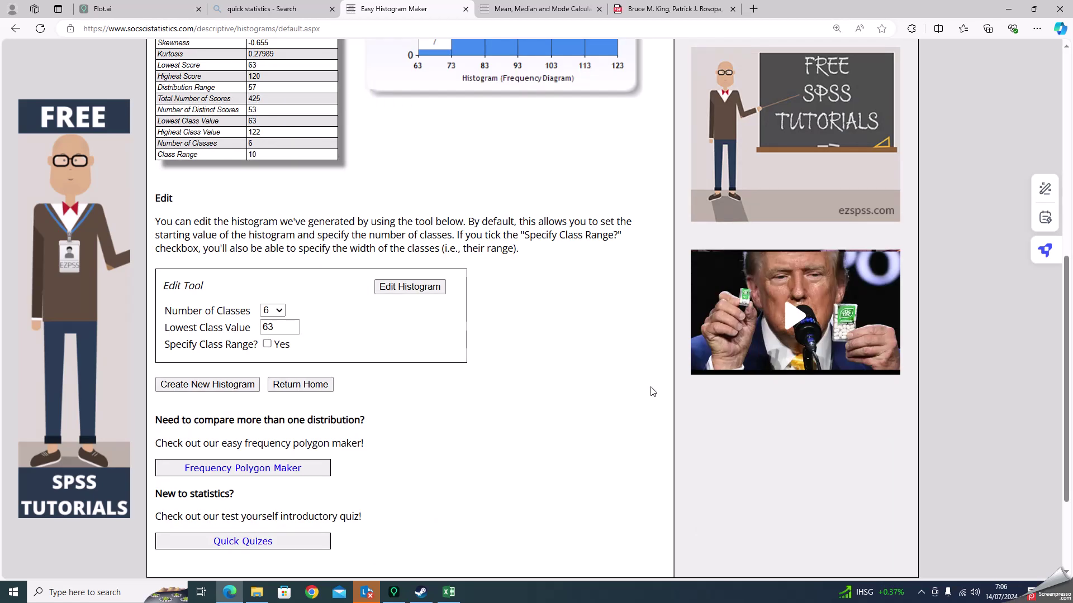
pyautogui.scroll(-3, 651, 389)
pyautogui.scroll(3, 371, 263)
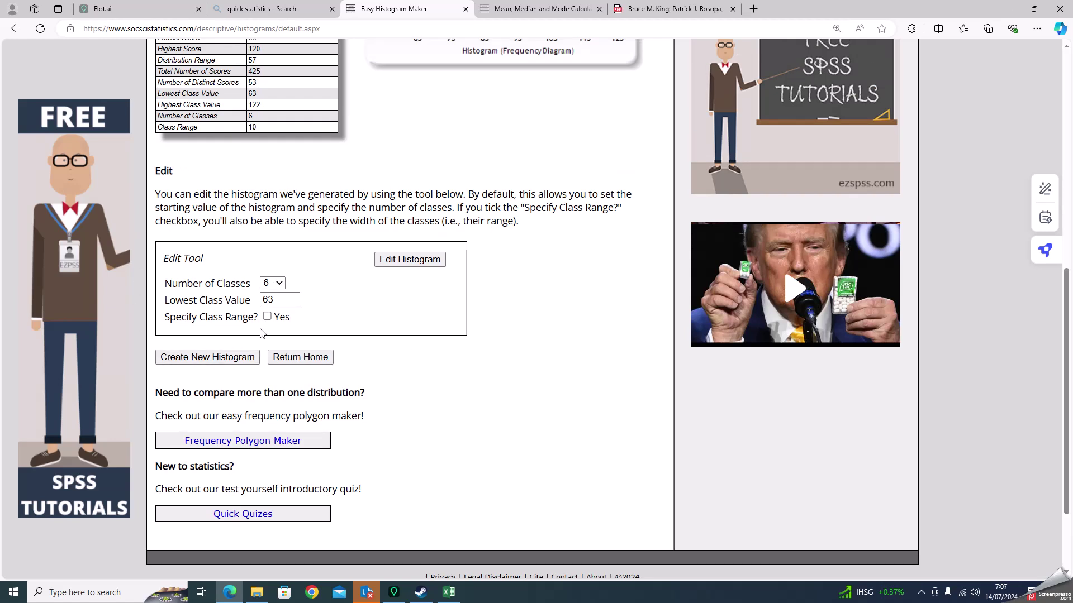
pyautogui.scroll(-2, 498, 323)
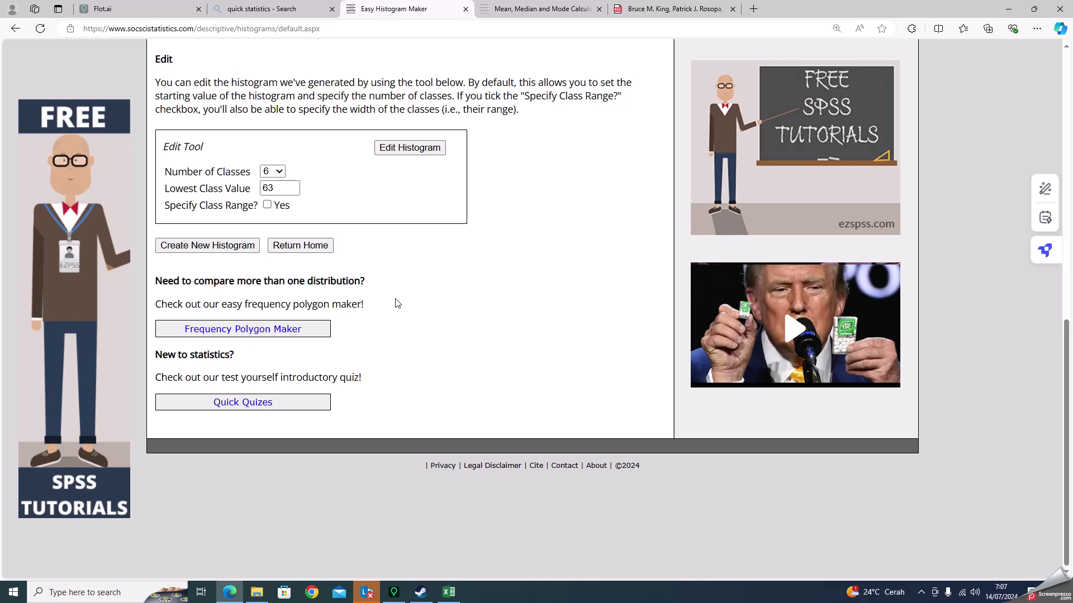
pyautogui.scroll(7, 397, 303)
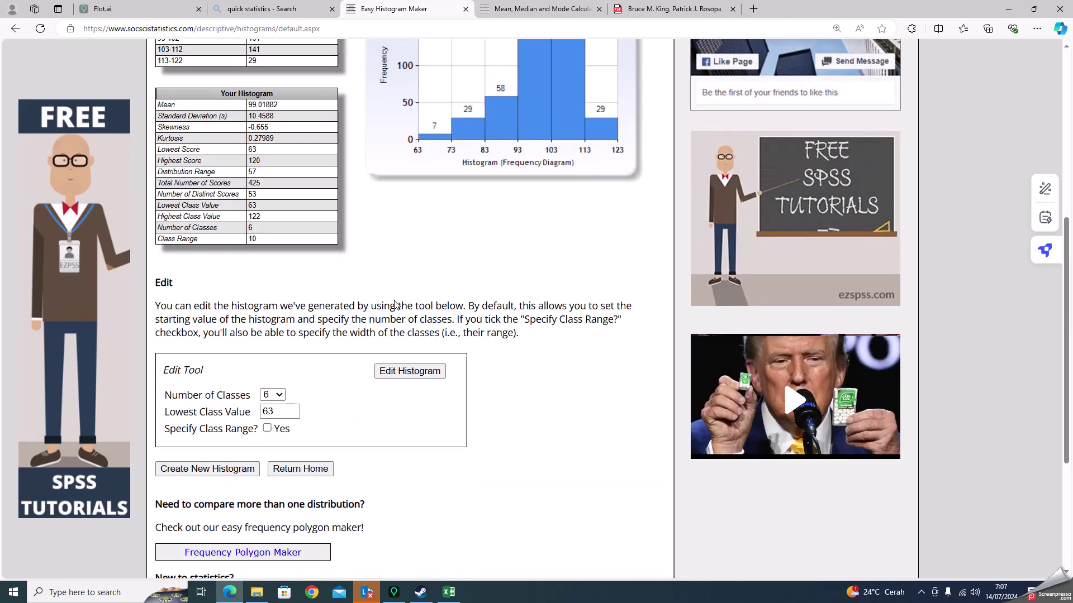
pyautogui.scroll(2, 394, 304)
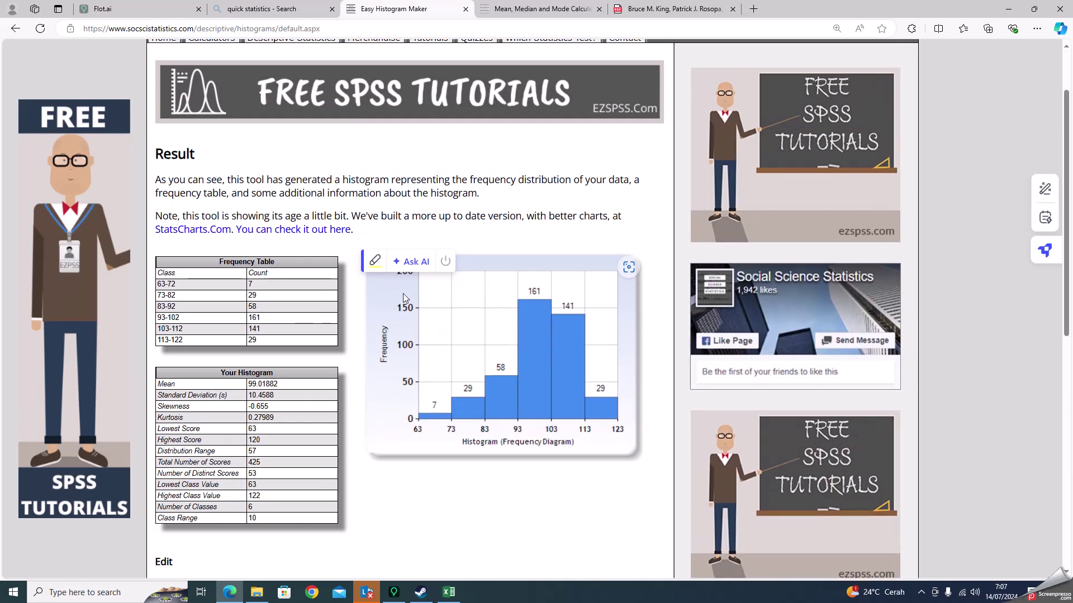